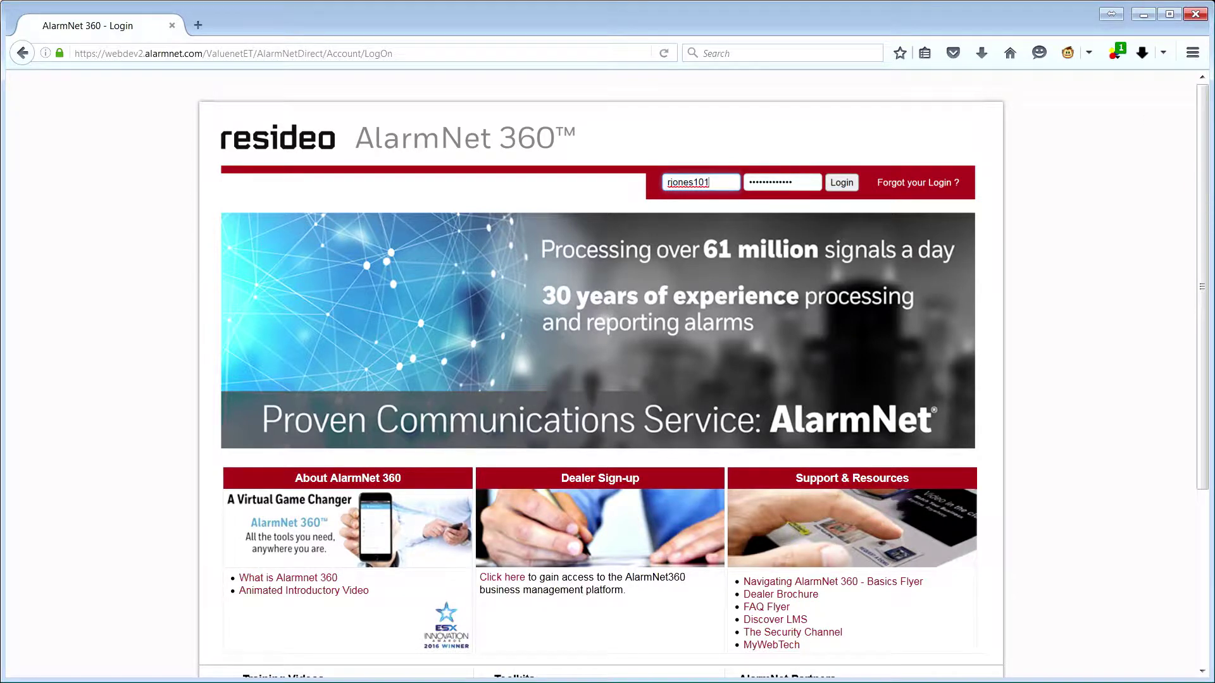
# Step: Sign in, search Device Programming for the Lynx Touch-WiFi panel's account number, and open it for editing
pyautogui.press('Return')
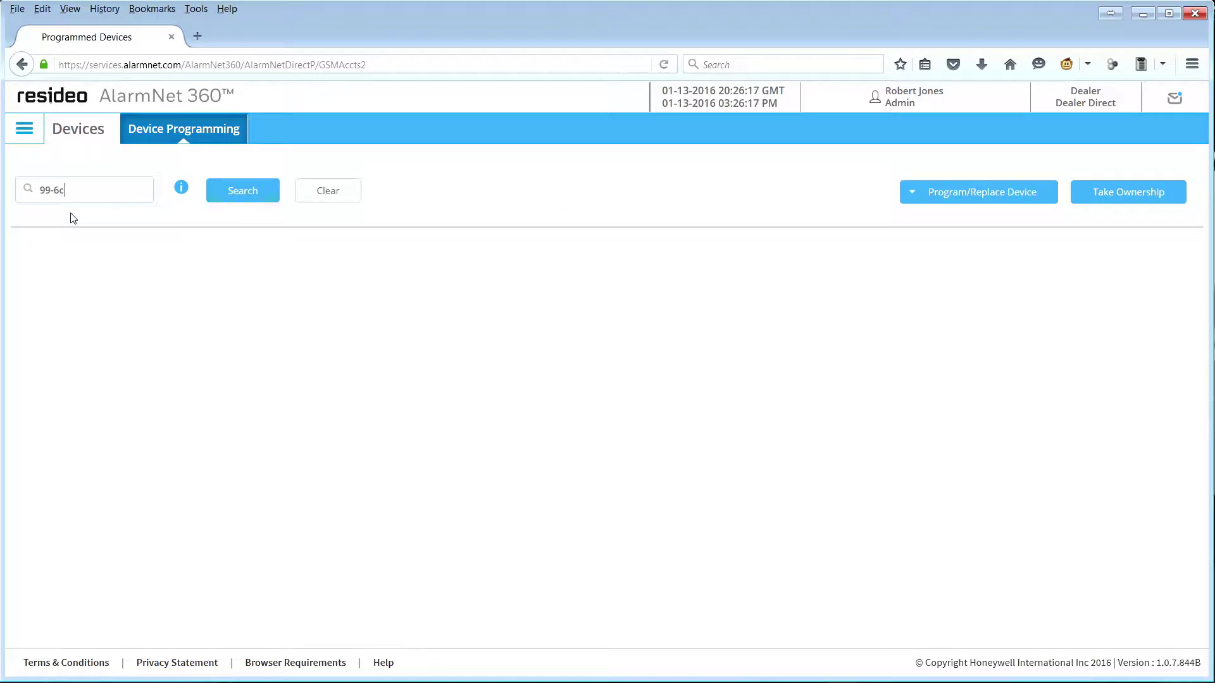
pyautogui.write('1140')
pyautogui.click(247, 201)
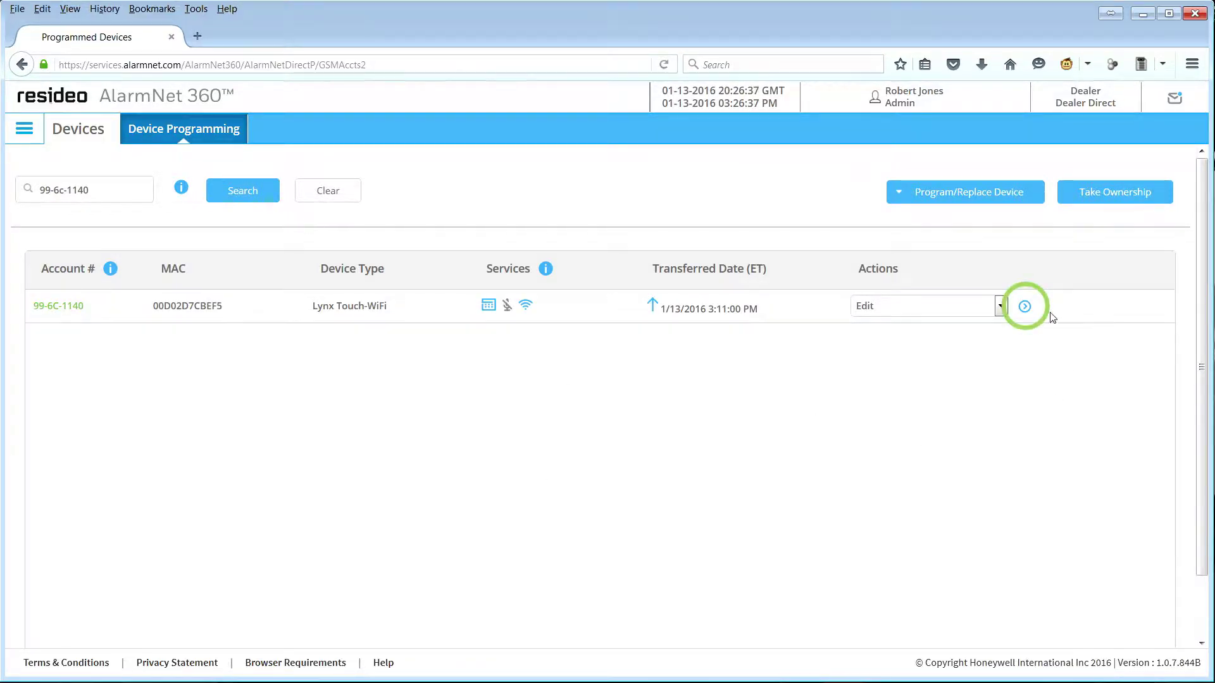
pyautogui.click(1025, 307)
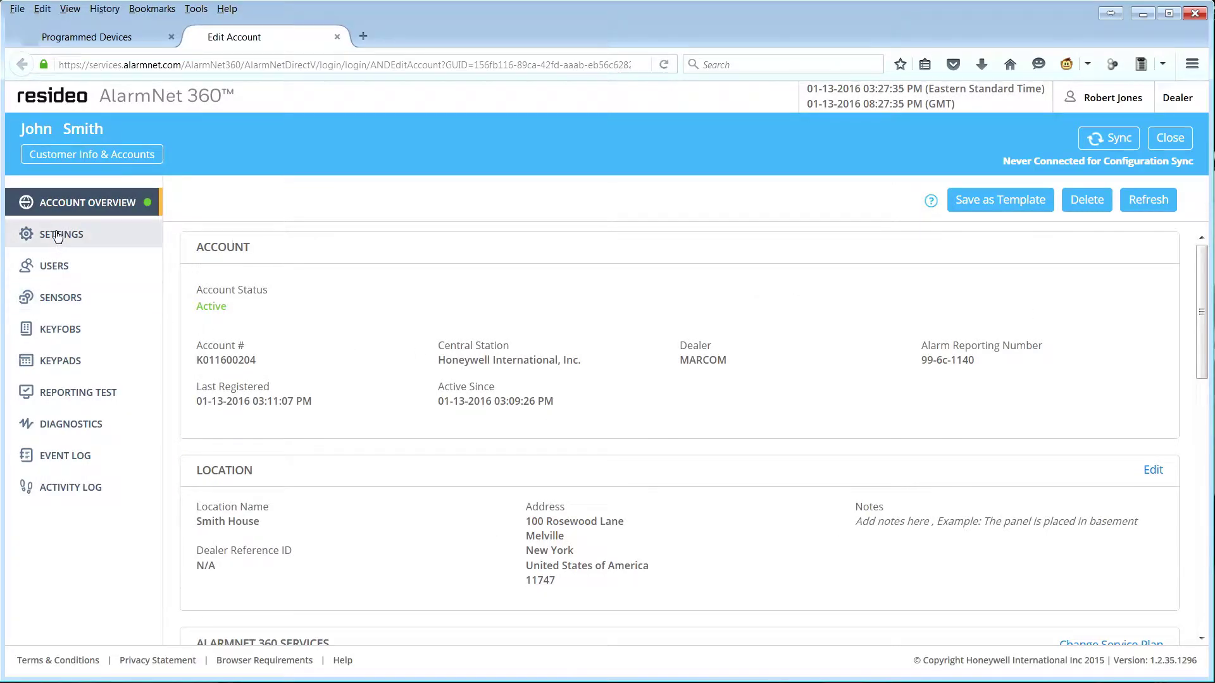
# Step: Go to the panel's Settings page from the Edit Account overview
pyautogui.click(58, 236)
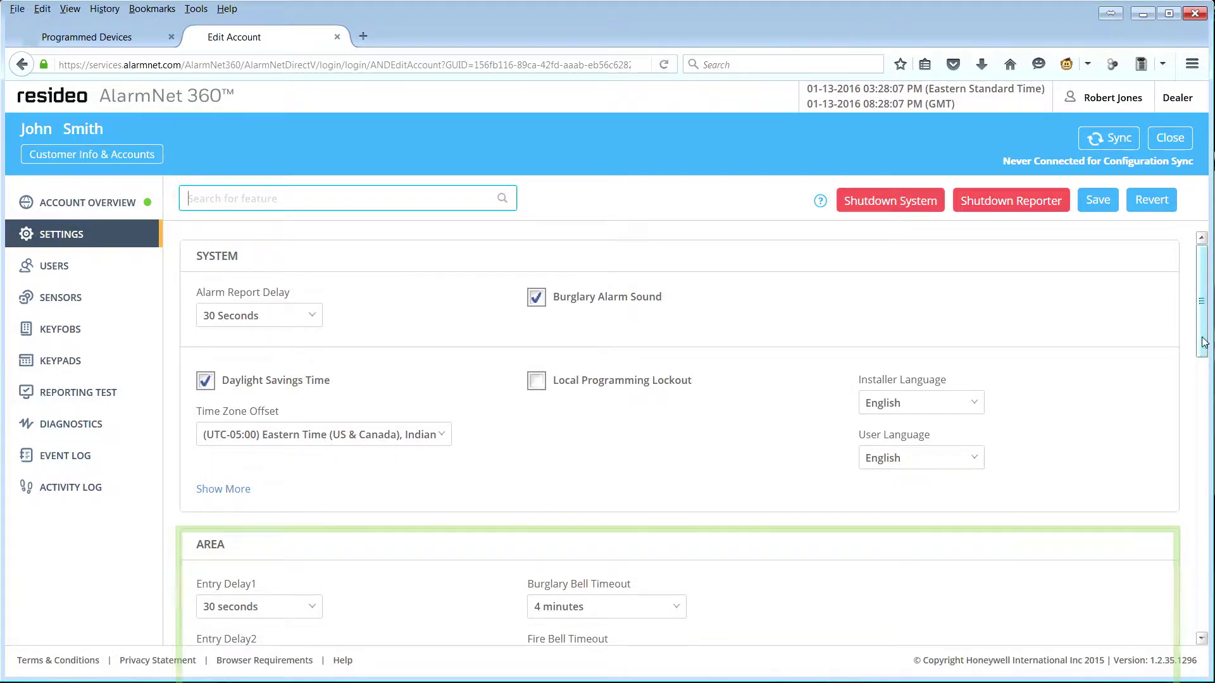
# Step: Review the System, Area, Communicator and expanded Reporter settings, then save them
pyautogui.moveTo(1202, 345); pyautogui.dragTo(1209, 436)
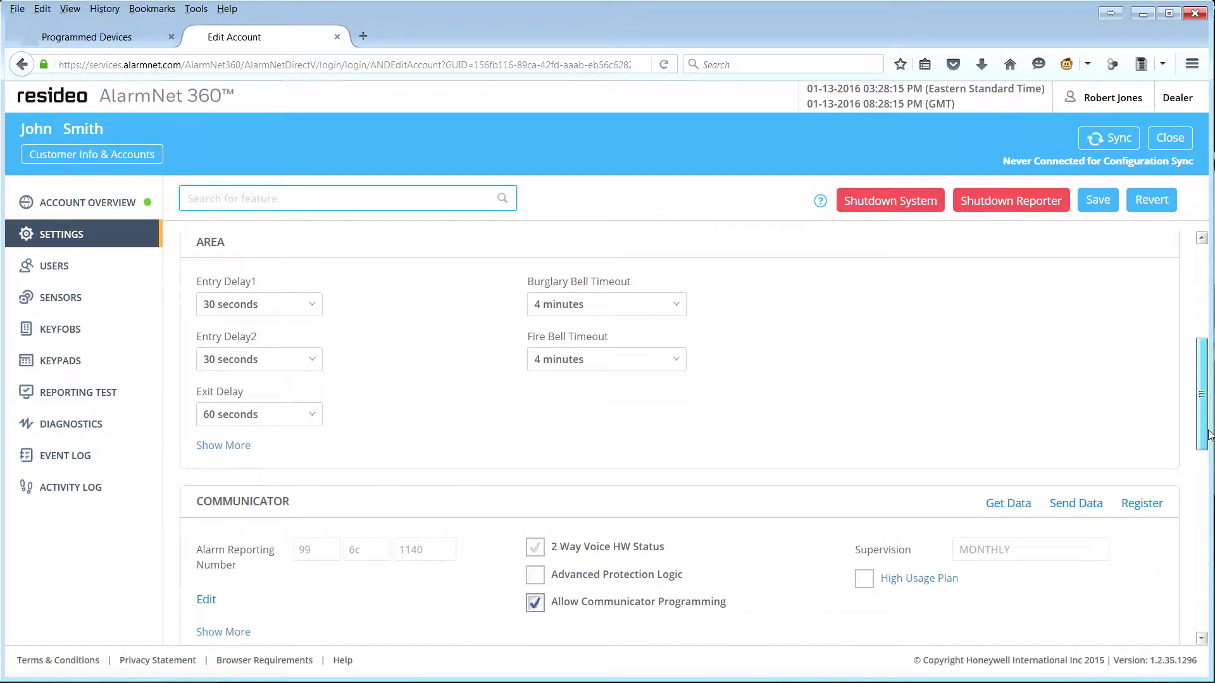
pyautogui.moveTo(1210, 435); pyautogui.dragTo(1205, 613)
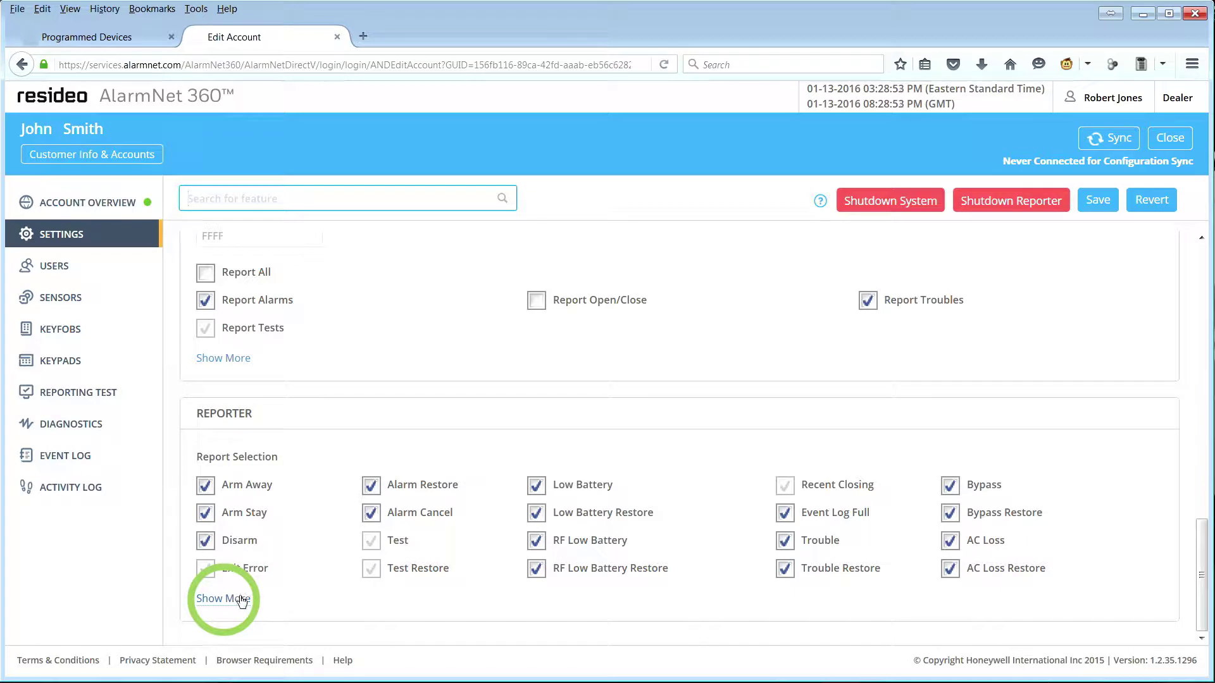
pyautogui.click(241, 600)
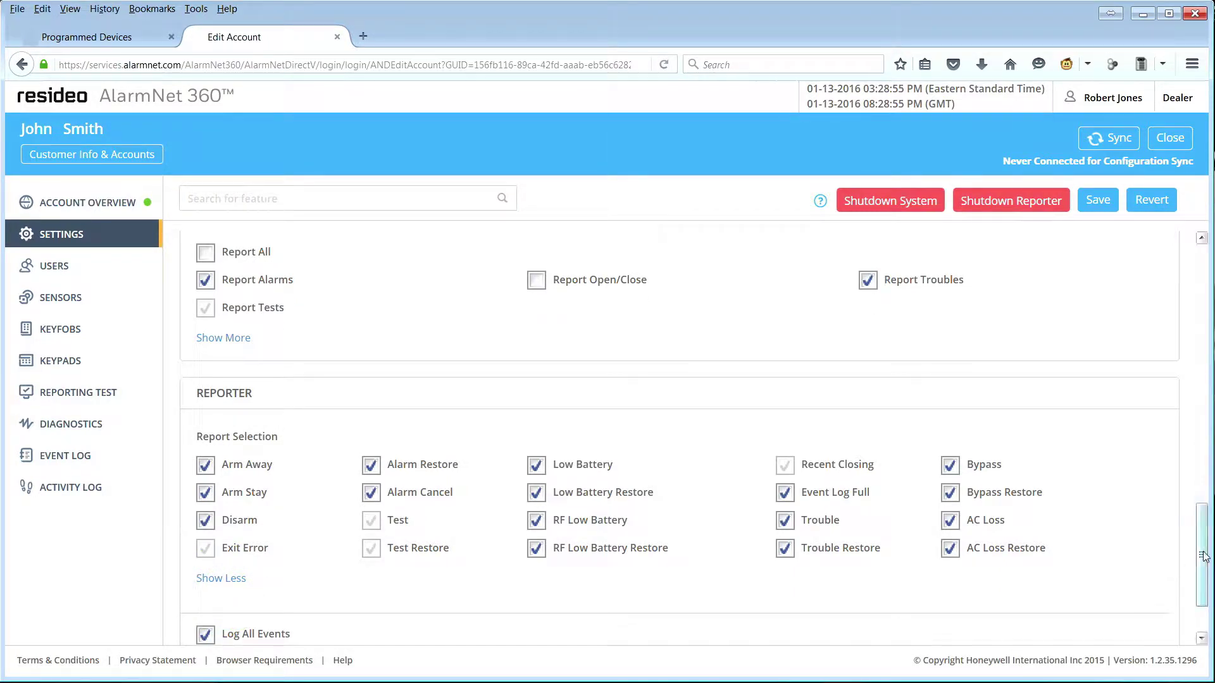
pyautogui.moveTo(1203, 557); pyautogui.dragTo(1199, 578)
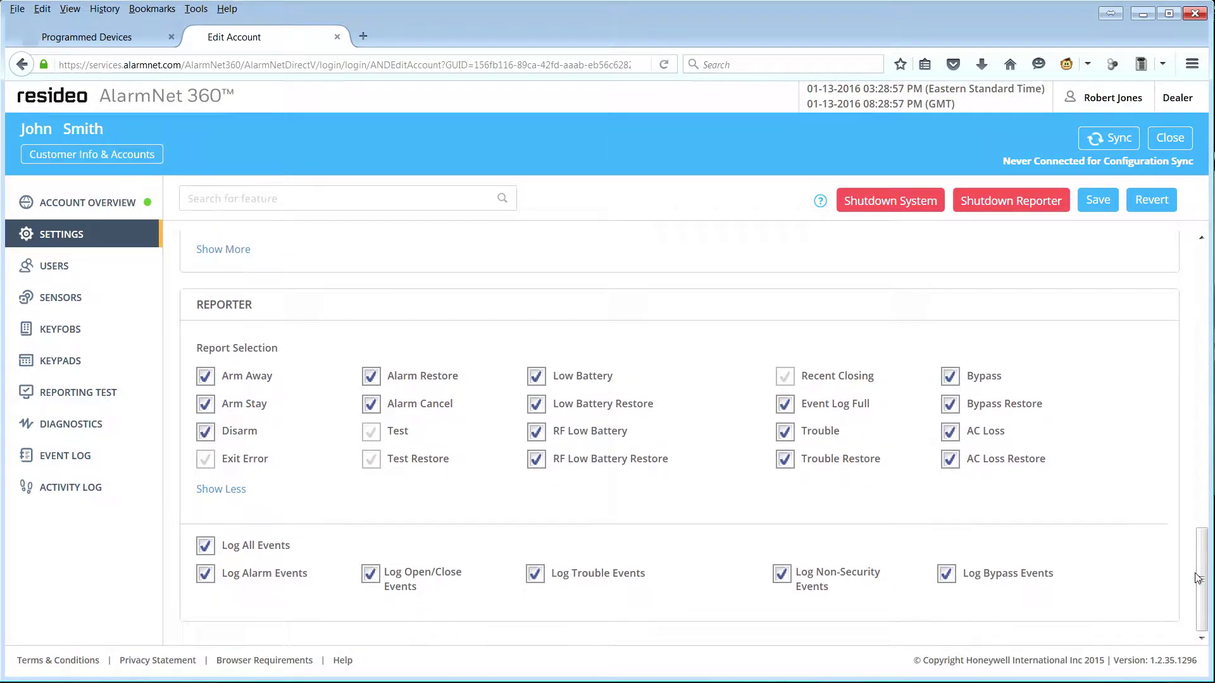
pyautogui.click(1100, 206)
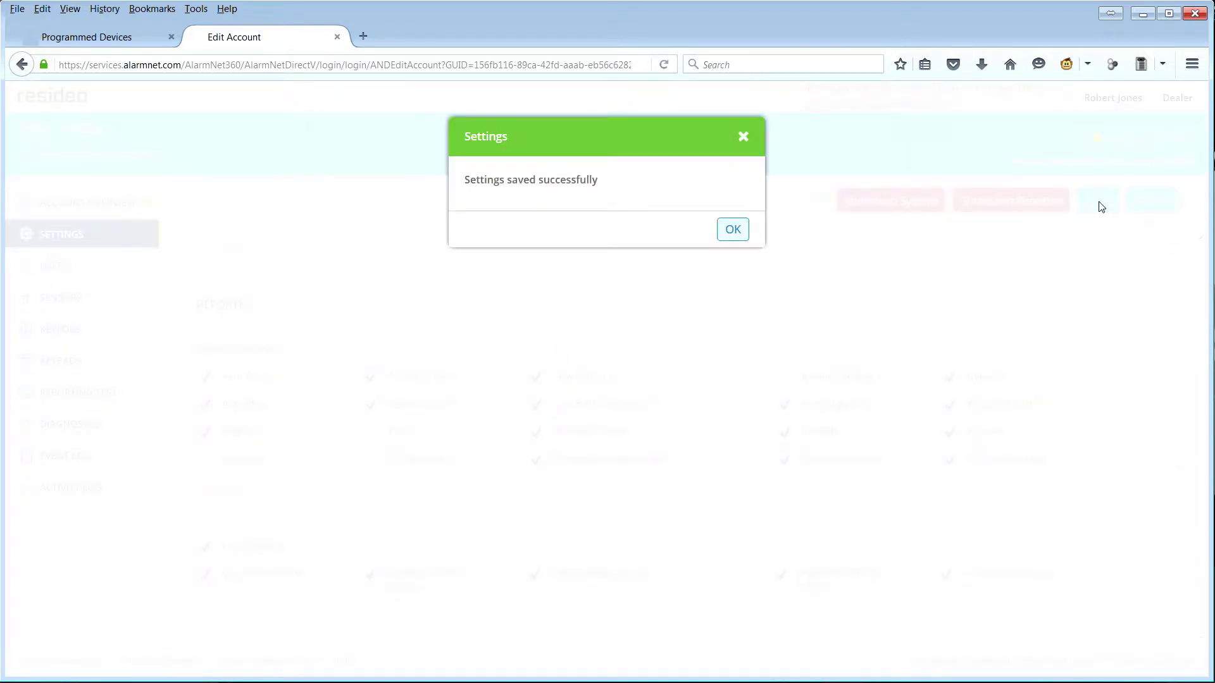
pyautogui.click(734, 229)
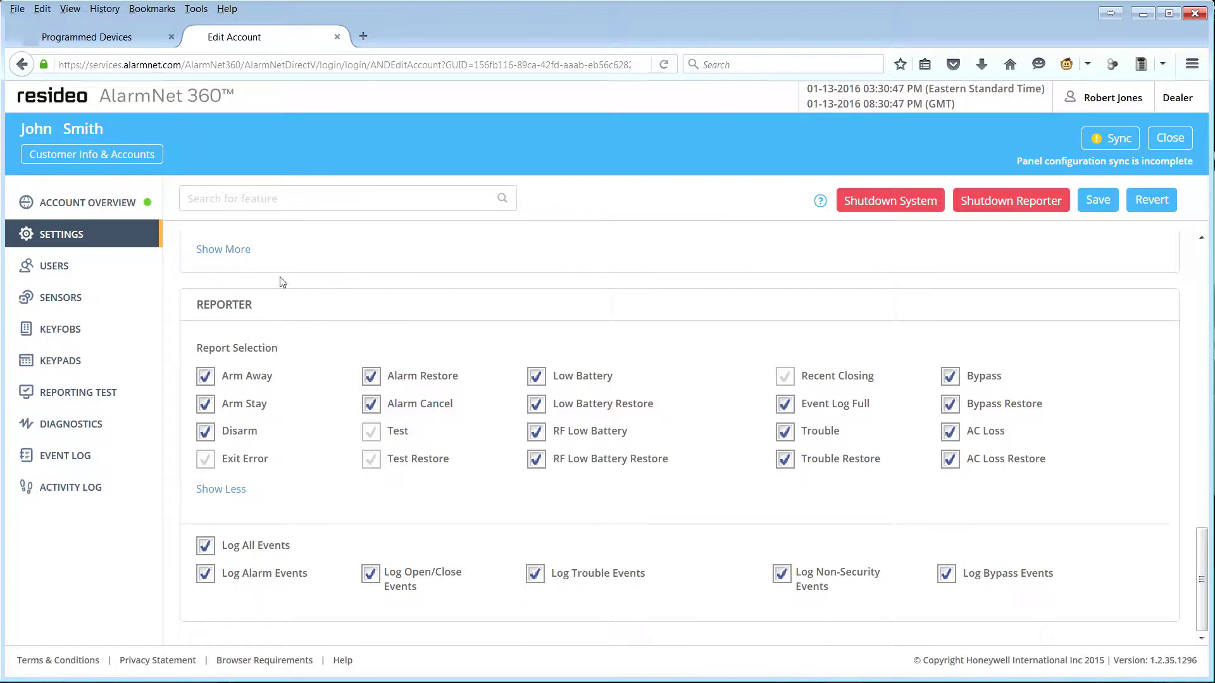
pyautogui.click(69, 269)
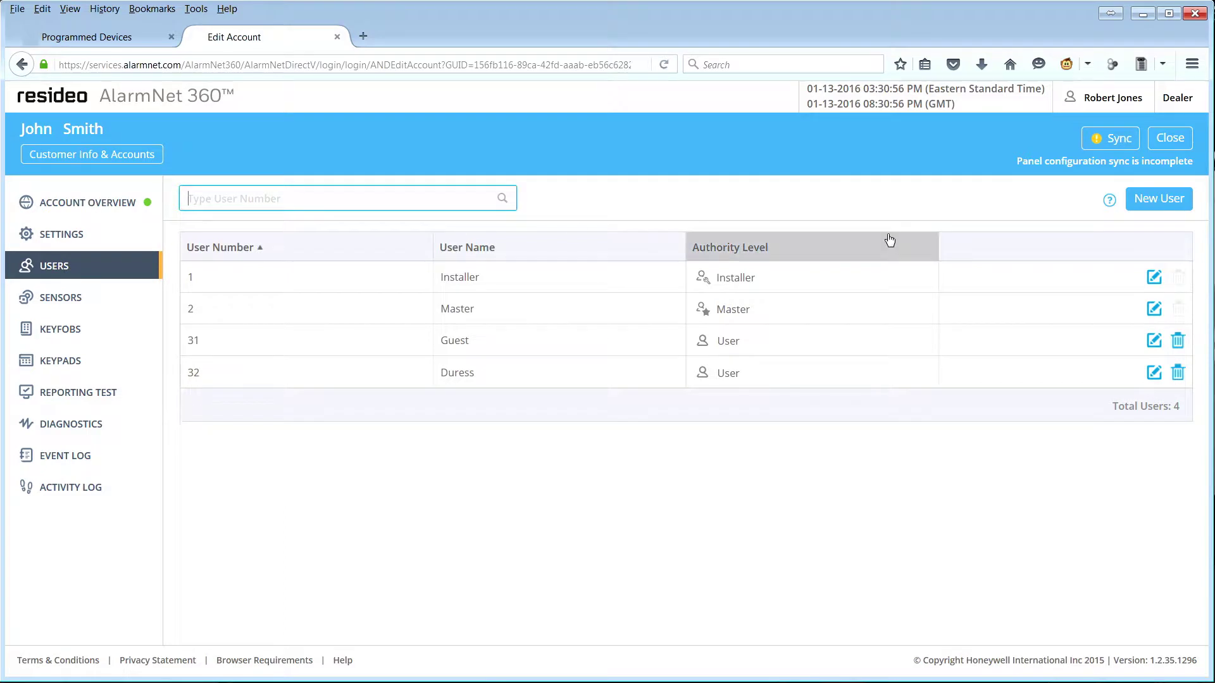
# Step: Create user 3 with the new user's name and a user code, auto disarm left Disabled
pyautogui.click(1179, 200)
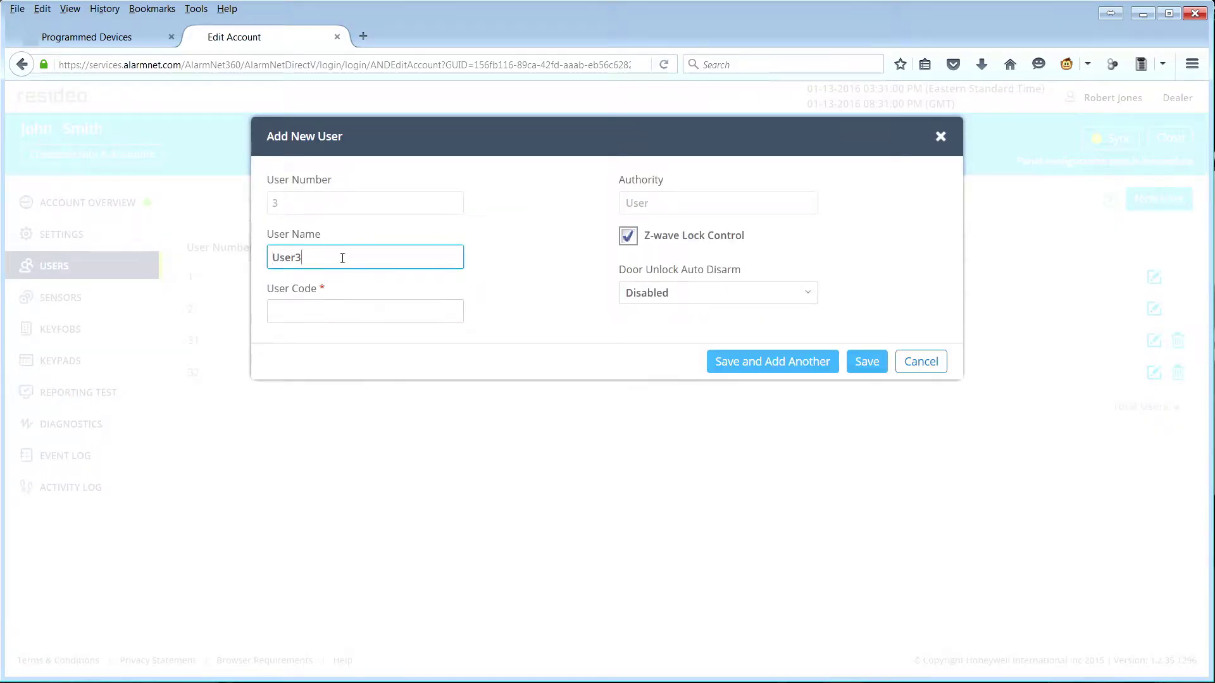
pyautogui.moveTo(342, 258); pyautogui.dragTo(242, 268)
pyautogui.write('Jane Smith')
pyautogui.click(377, 308)
pyautogui.write('4')
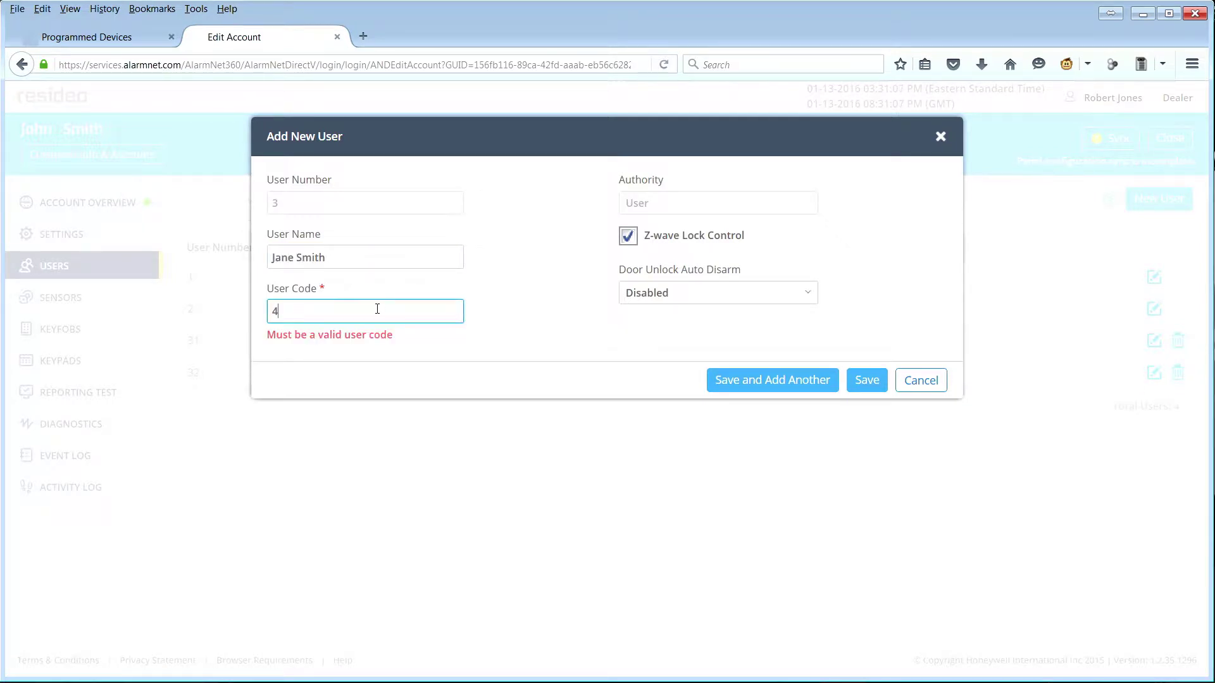
pyautogui.write('321')
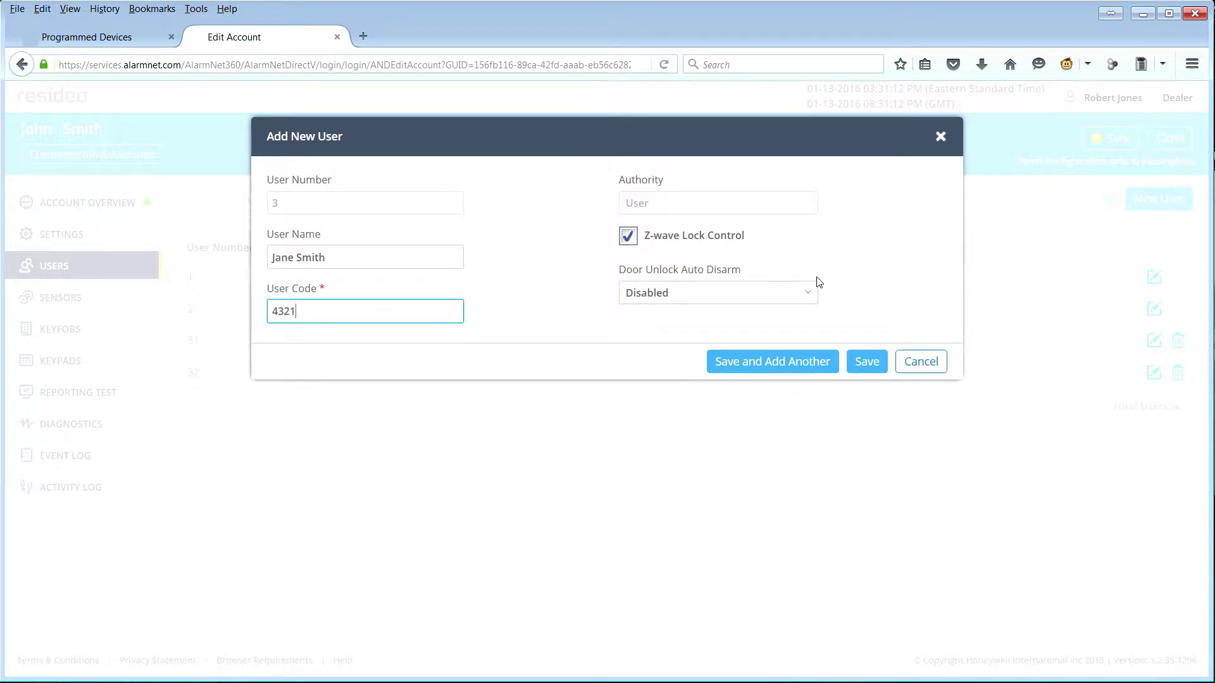
pyautogui.click(807, 293)
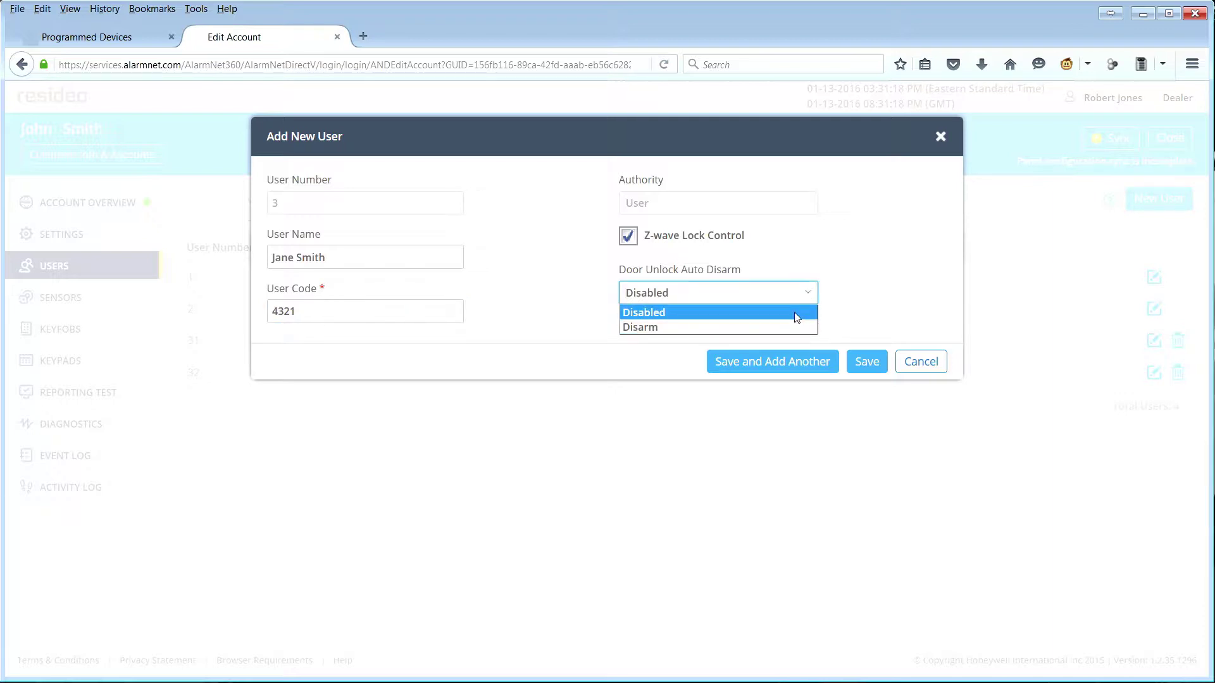
pyautogui.click(846, 312)
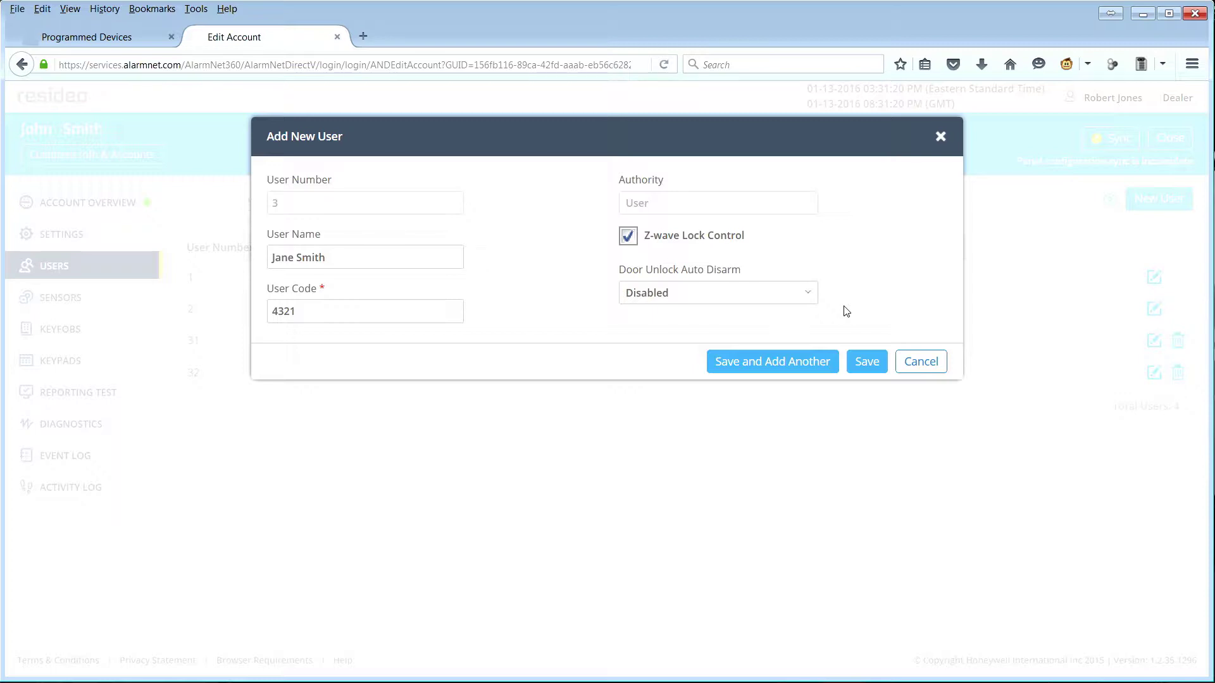
pyautogui.click(867, 361)
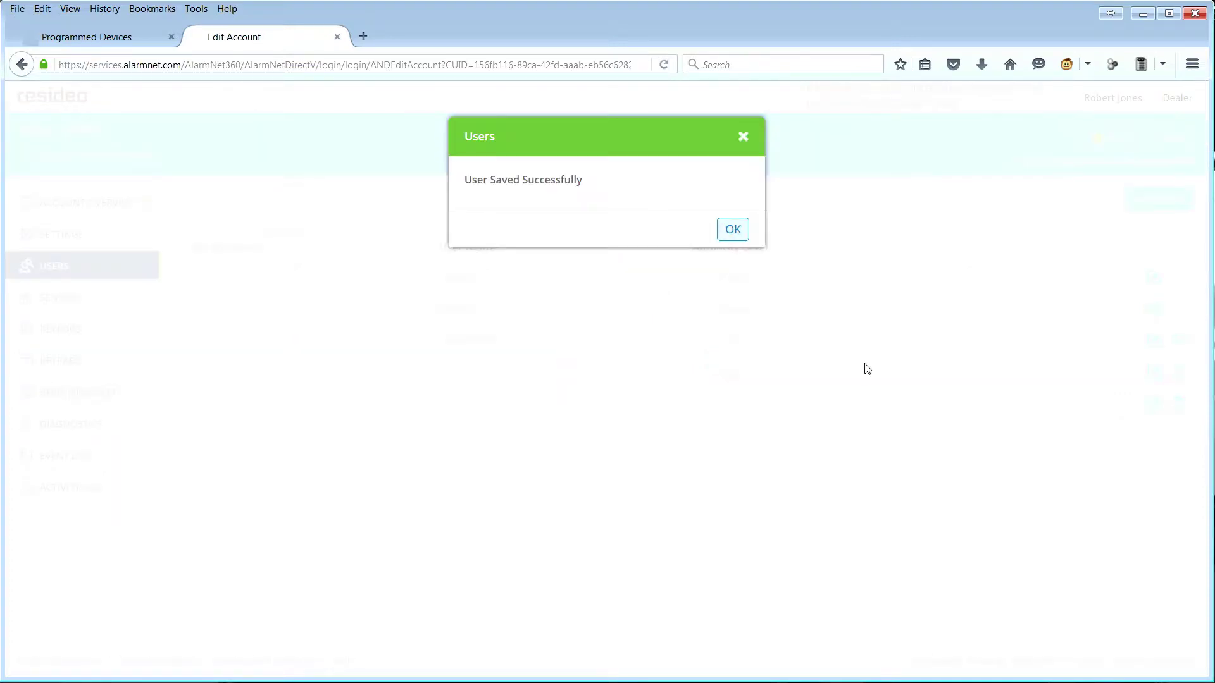
pyautogui.click(733, 230)
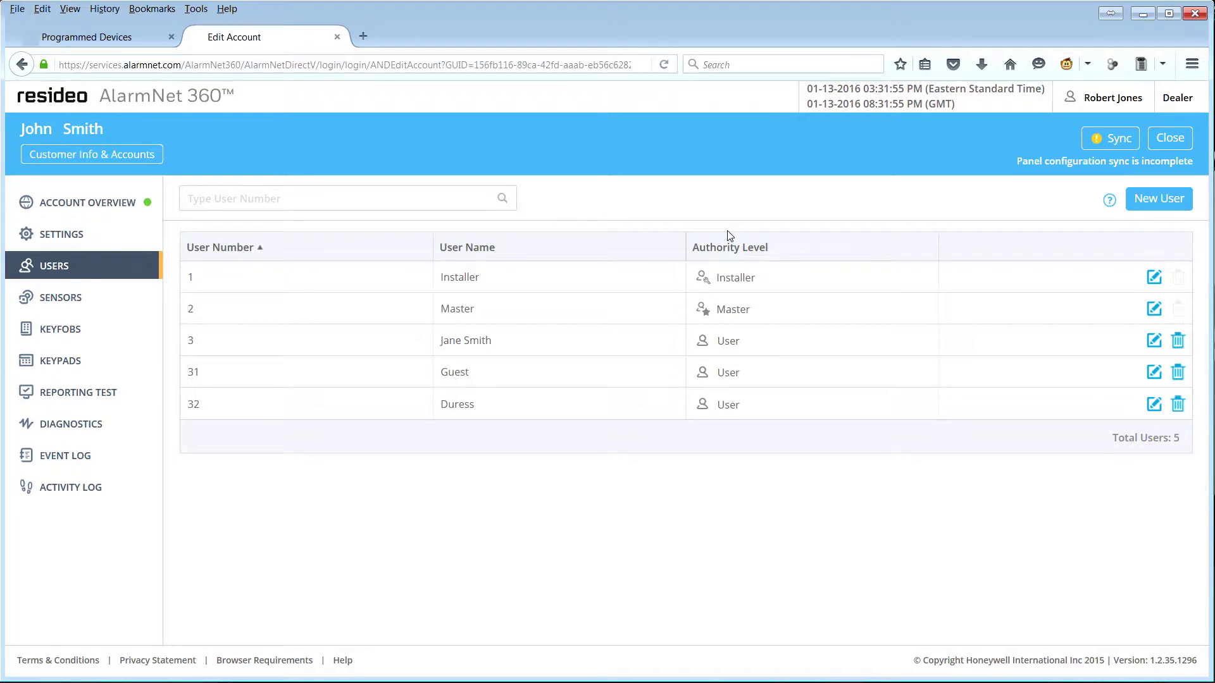
# Step: Start a new sensor with serial 0004116 in zone 2, loop number 1
pyautogui.click(59, 301)
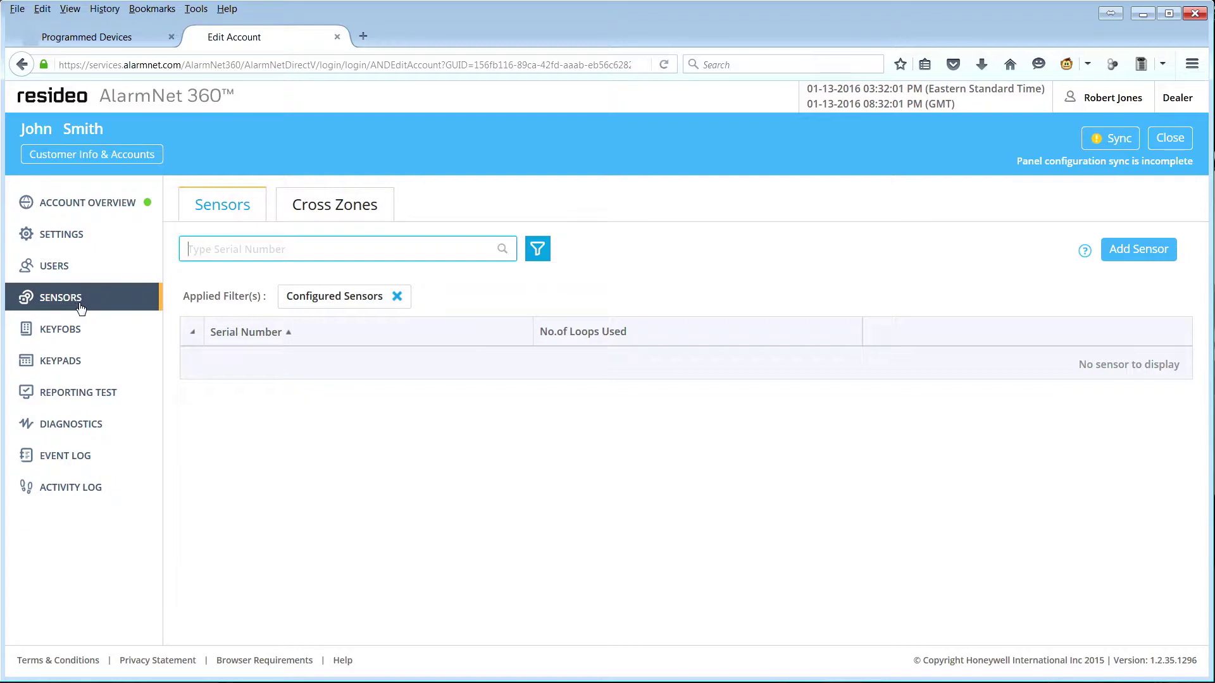
pyautogui.click(1142, 251)
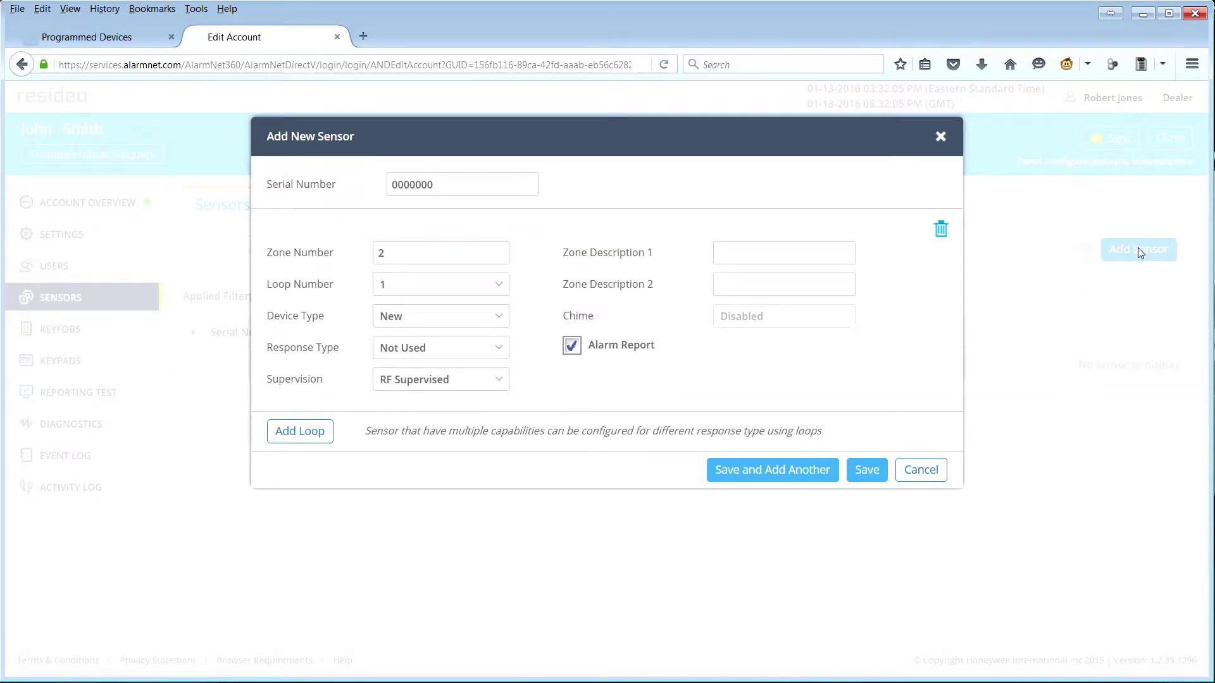
pyautogui.click(447, 185)
pyautogui.write('0004116')
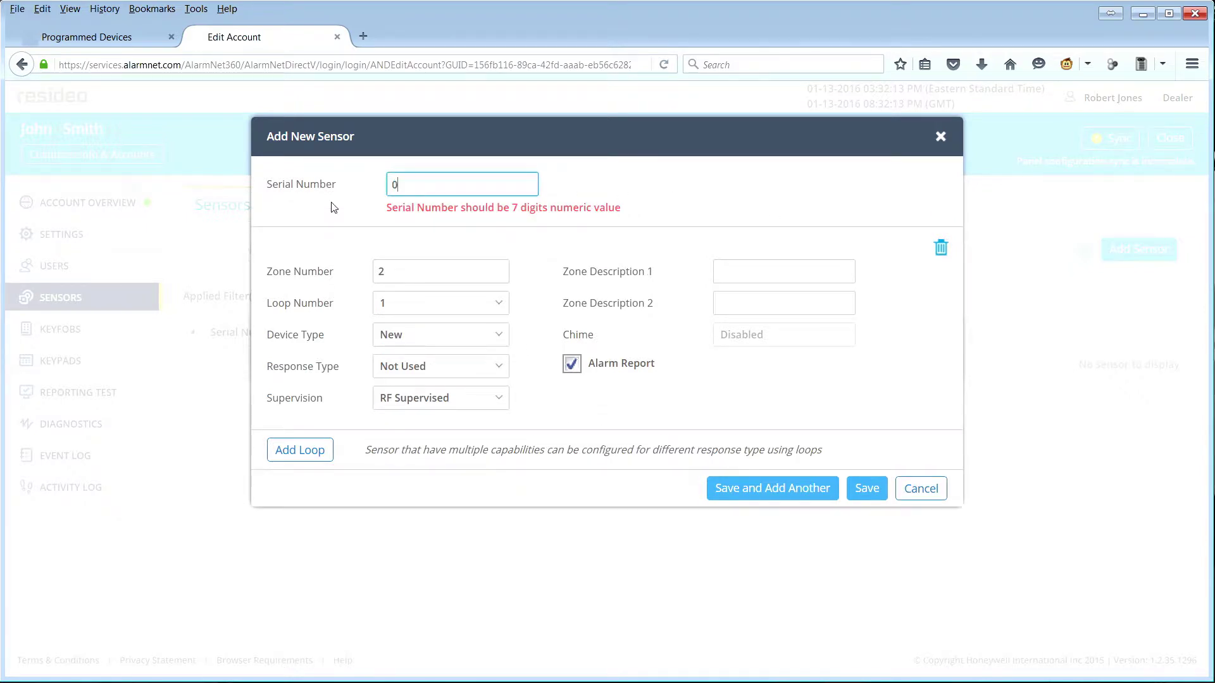
pyautogui.click(434, 253)
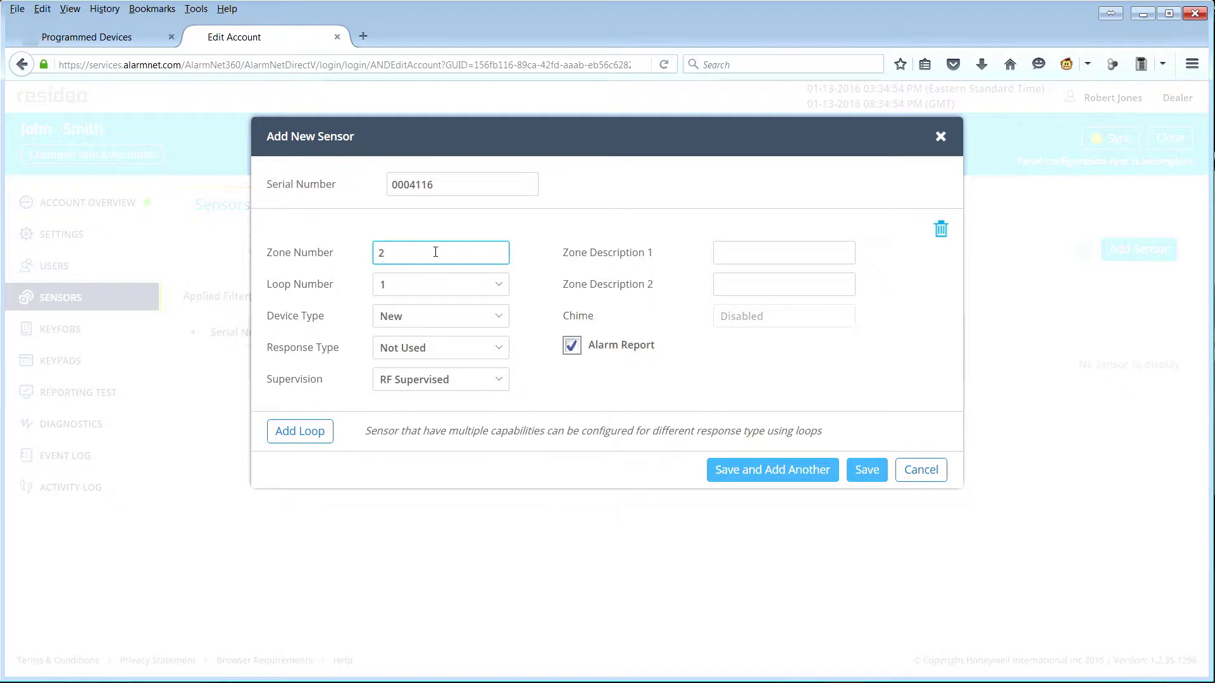
pyautogui.click(497, 287)
pyautogui.click(467, 310)
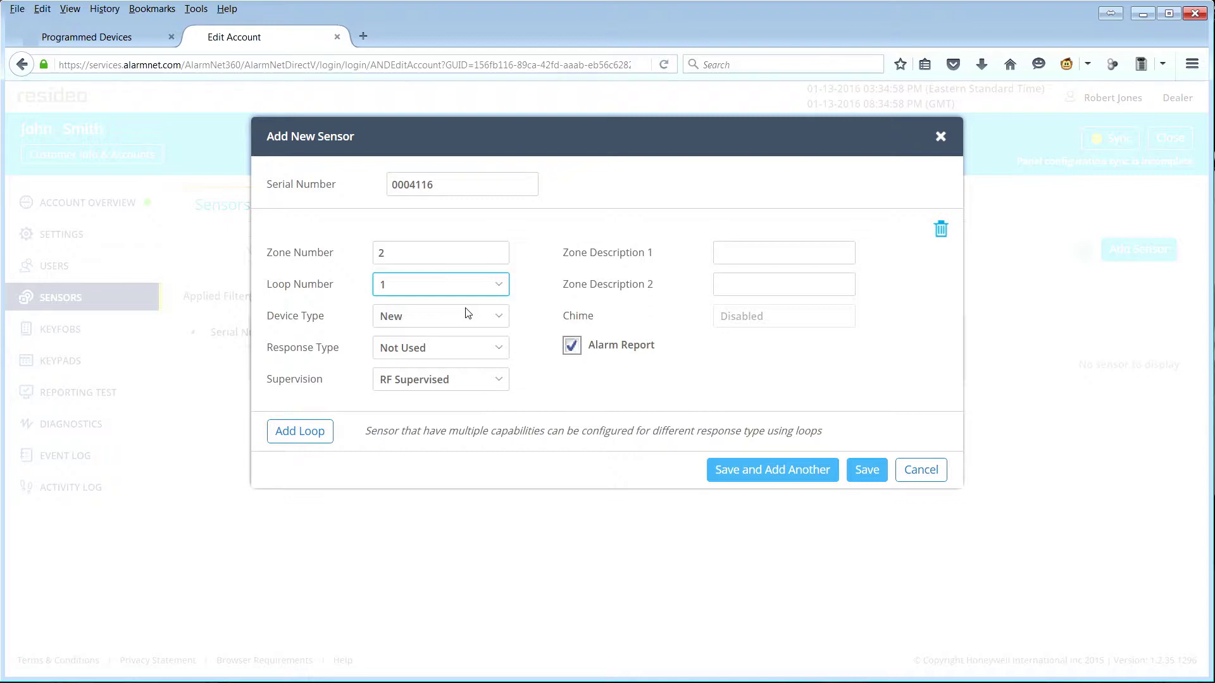
# Step: Make the sensor a Door with Entry Exit 1 response and RF Supervised supervision
pyautogui.click(501, 318)
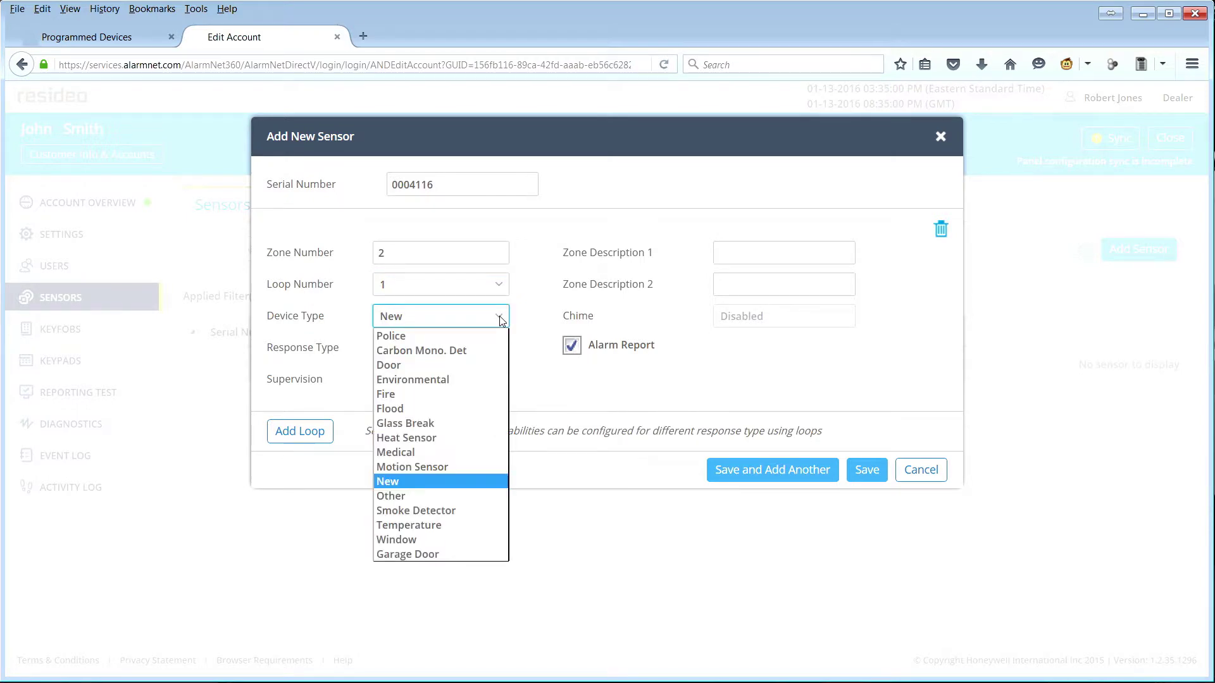
pyautogui.click(483, 367)
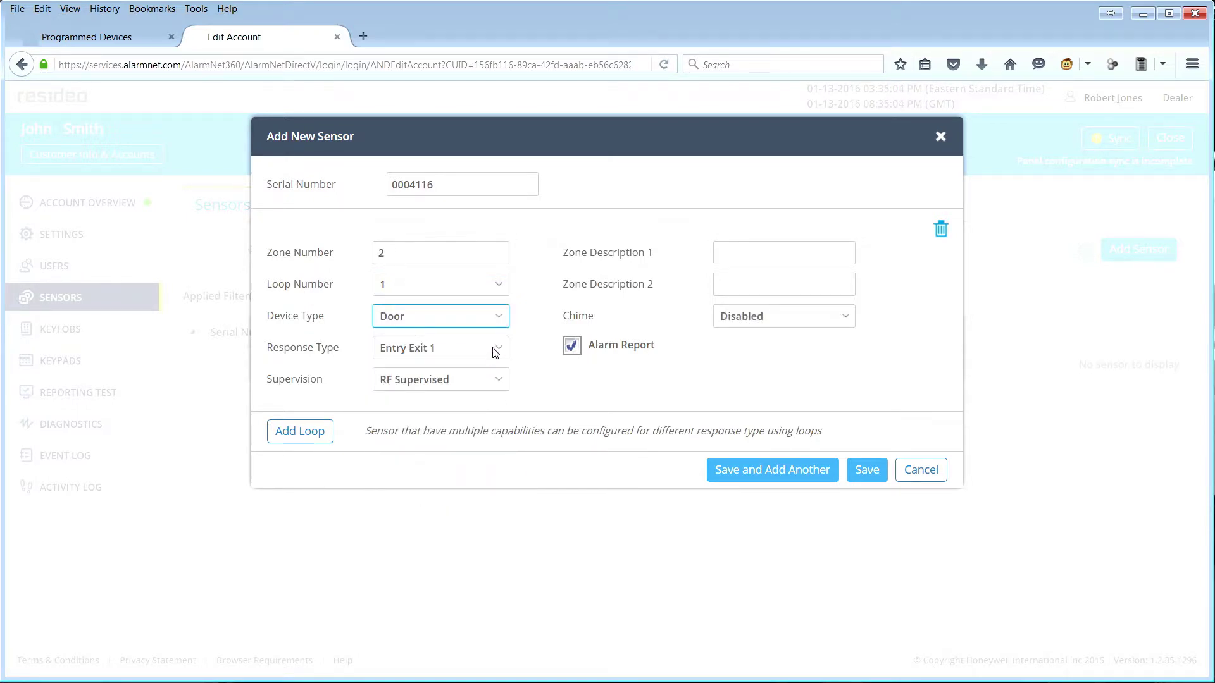
pyautogui.click(497, 350)
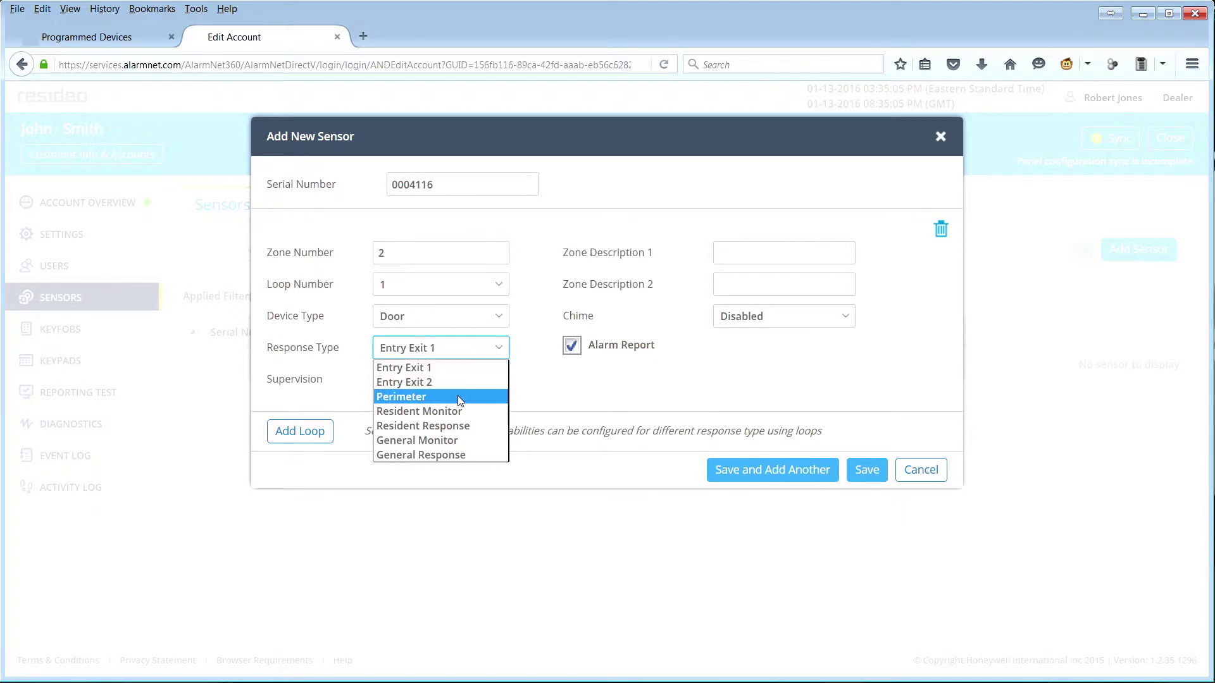
pyautogui.click(457, 369)
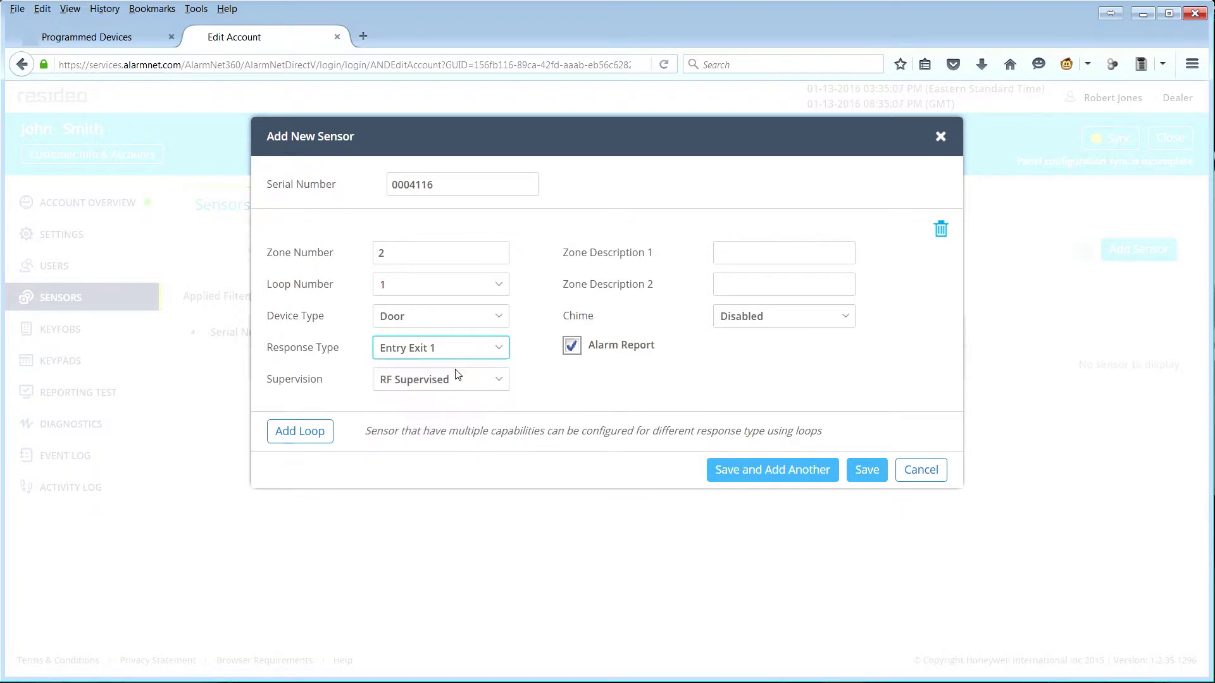
pyautogui.click(485, 382)
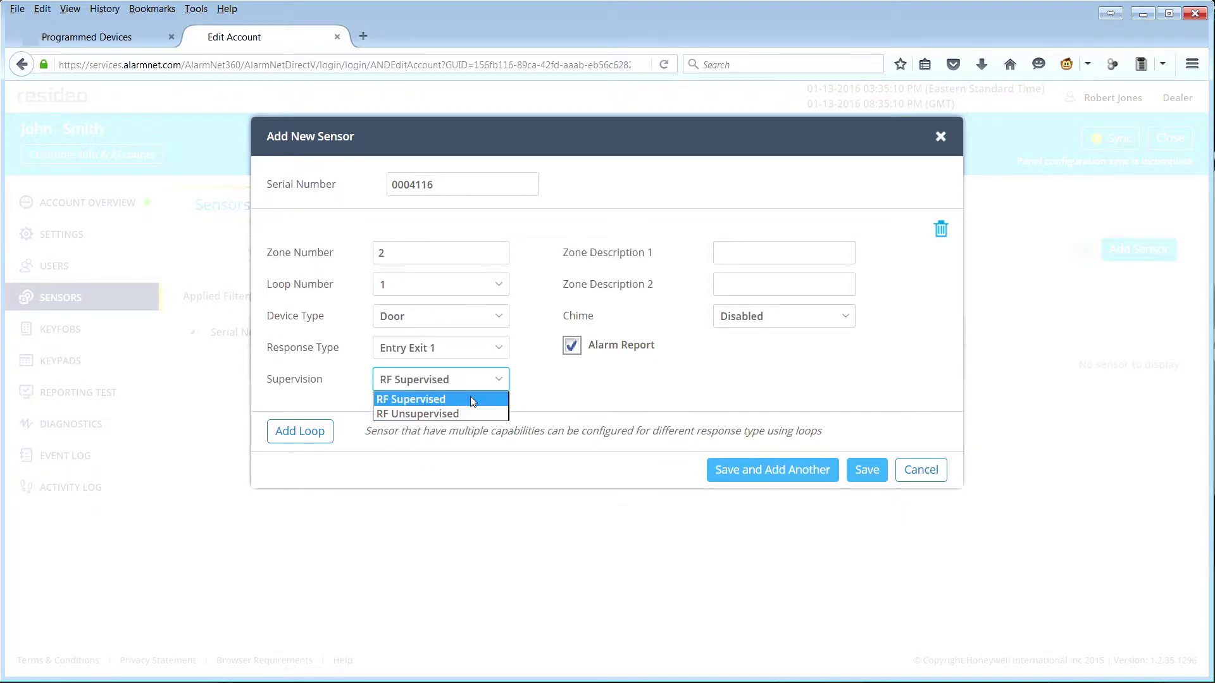
pyautogui.click(470, 399)
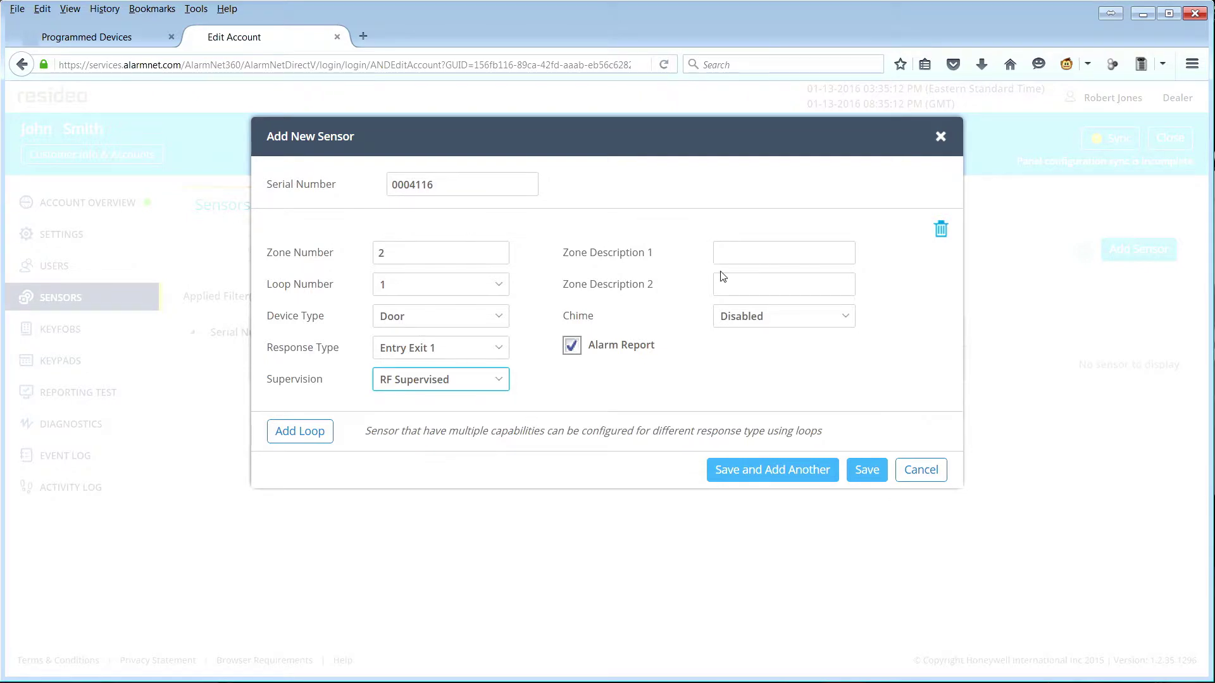
# Step: Describe the zone as 'Front Door', set Standard chime, and save the sensor
pyautogui.click(724, 253)
pyautogui.write('Fr')
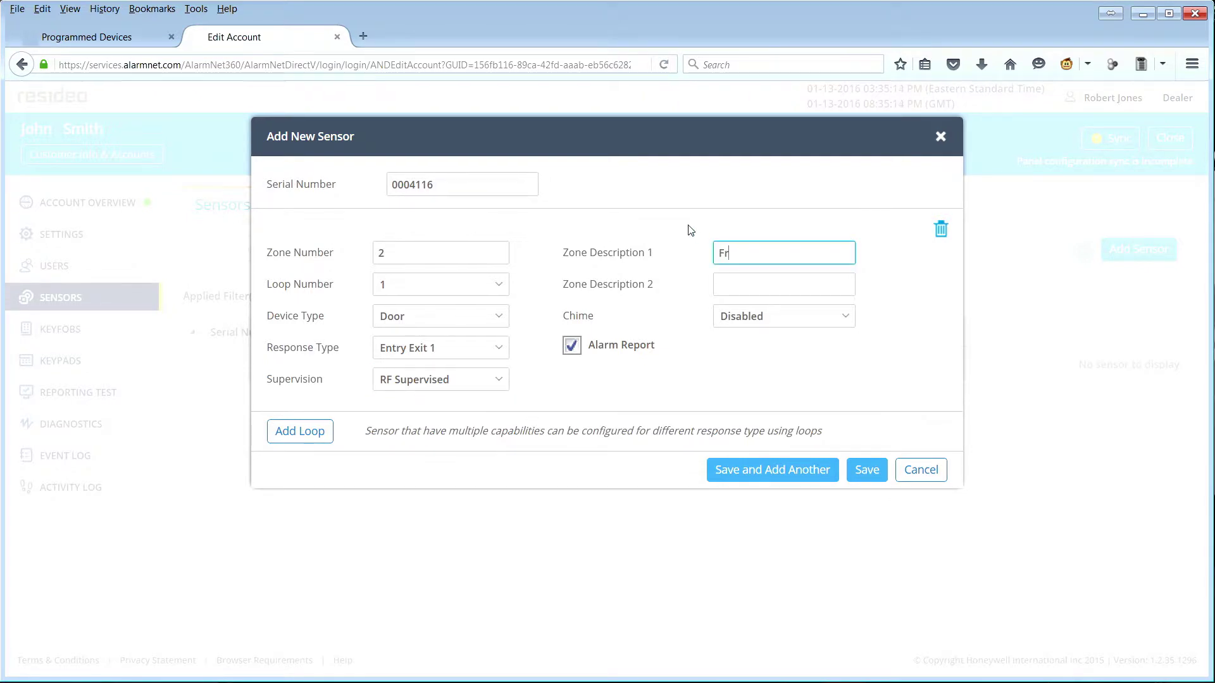
pyautogui.write('ont Door')
pyautogui.click(838, 317)
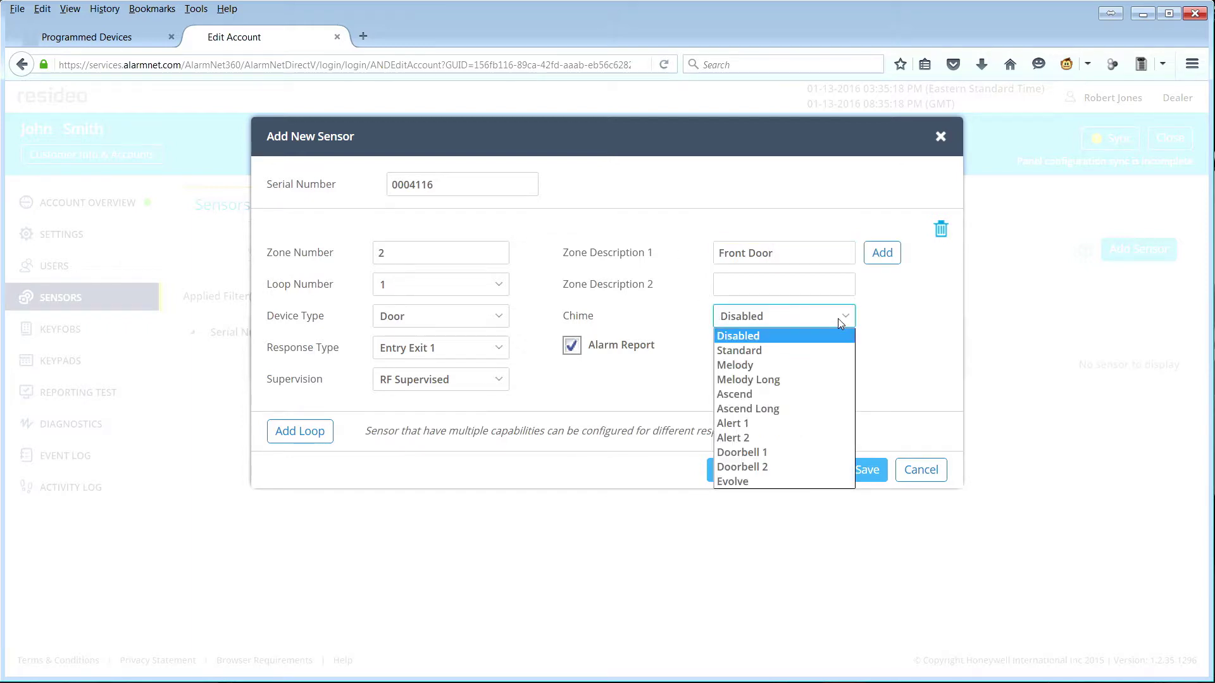
pyautogui.click(829, 358)
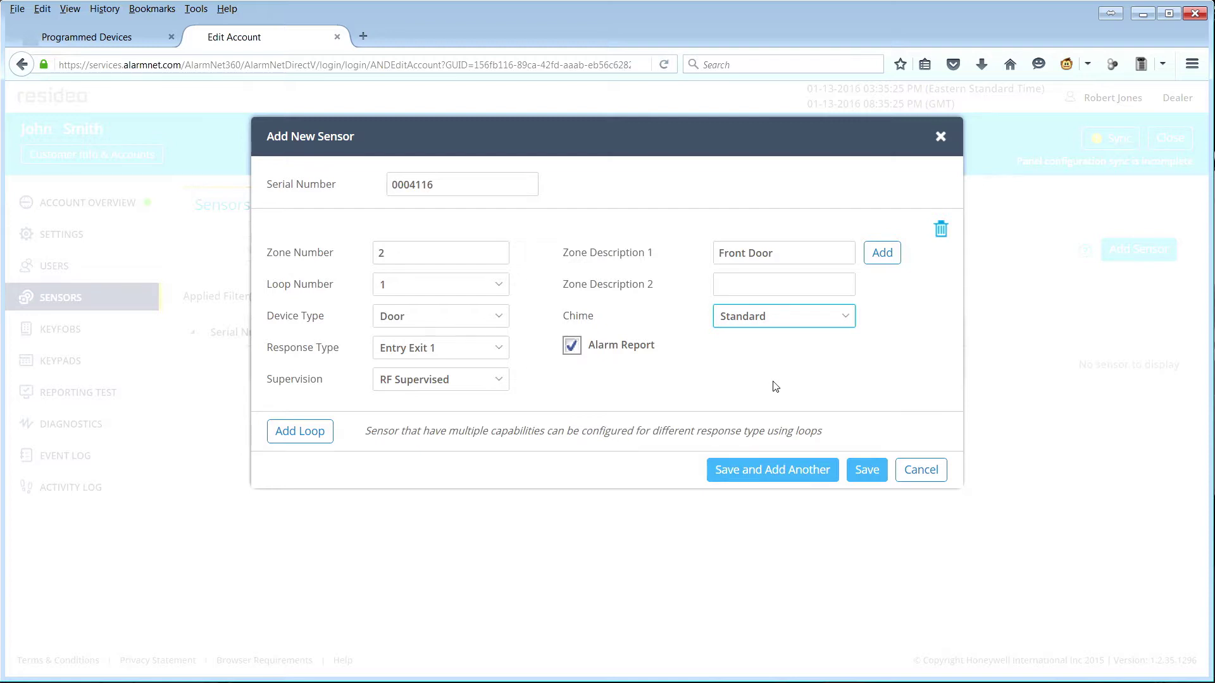
pyautogui.click(867, 470)
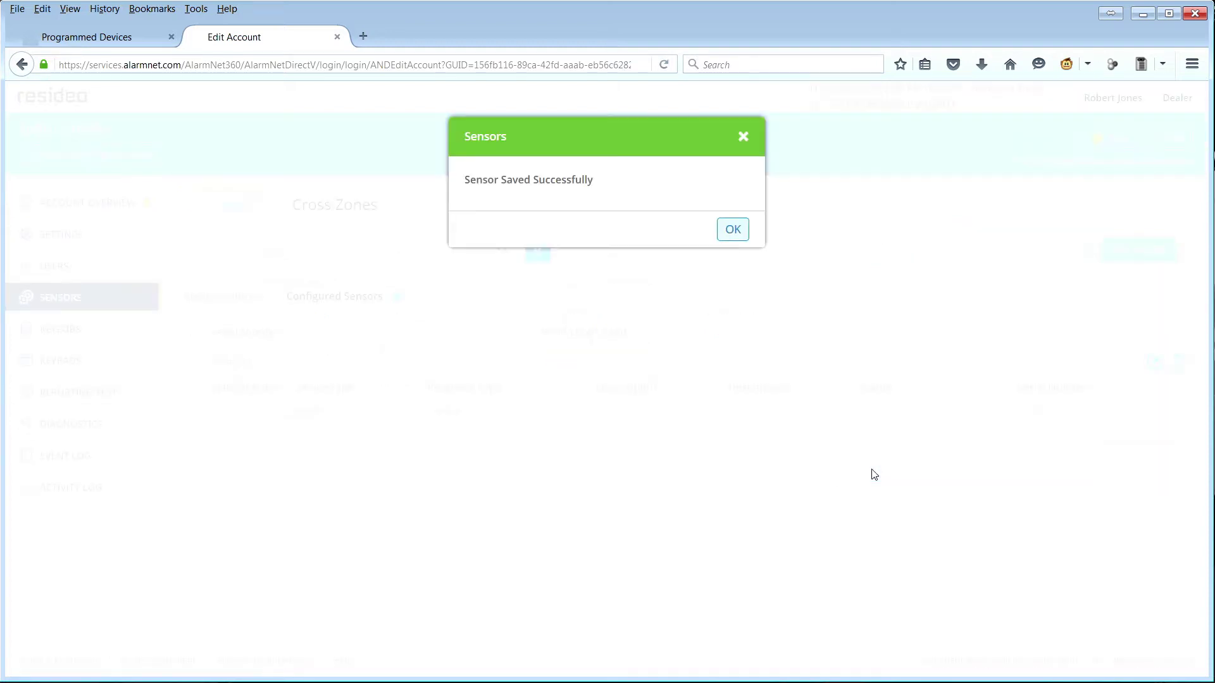
pyautogui.click(733, 231)
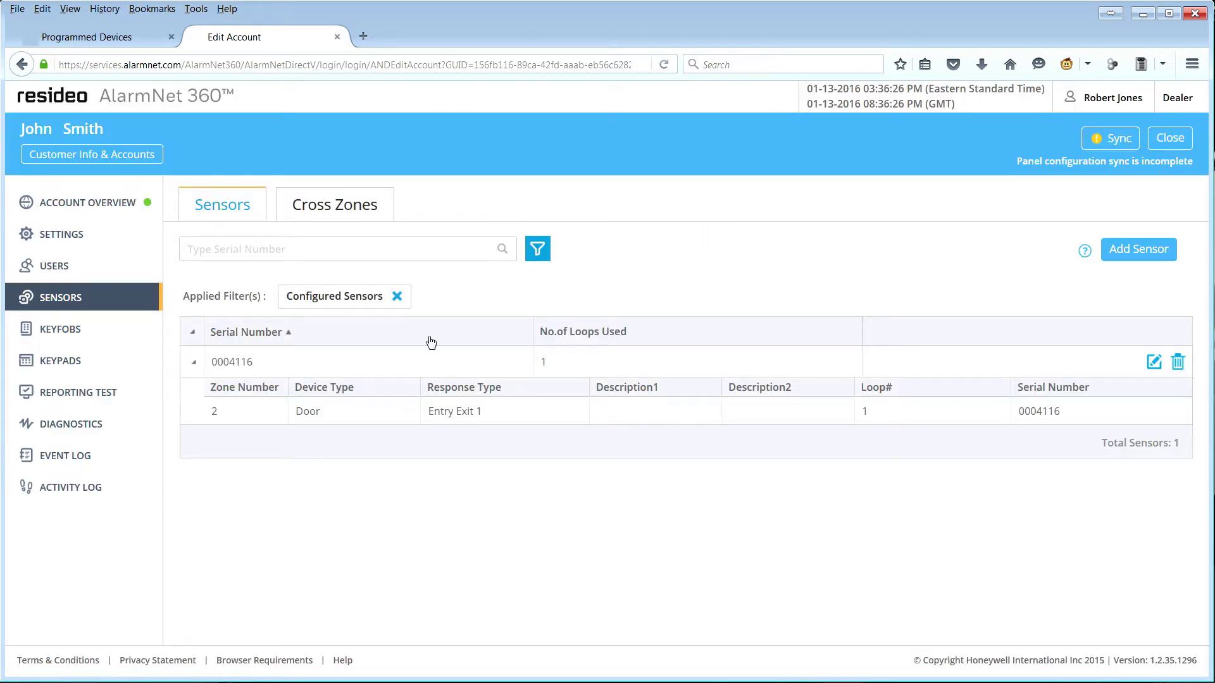
# Step: Start a new 4 Button Key keyfob with serial 0004332
pyautogui.click(61, 331)
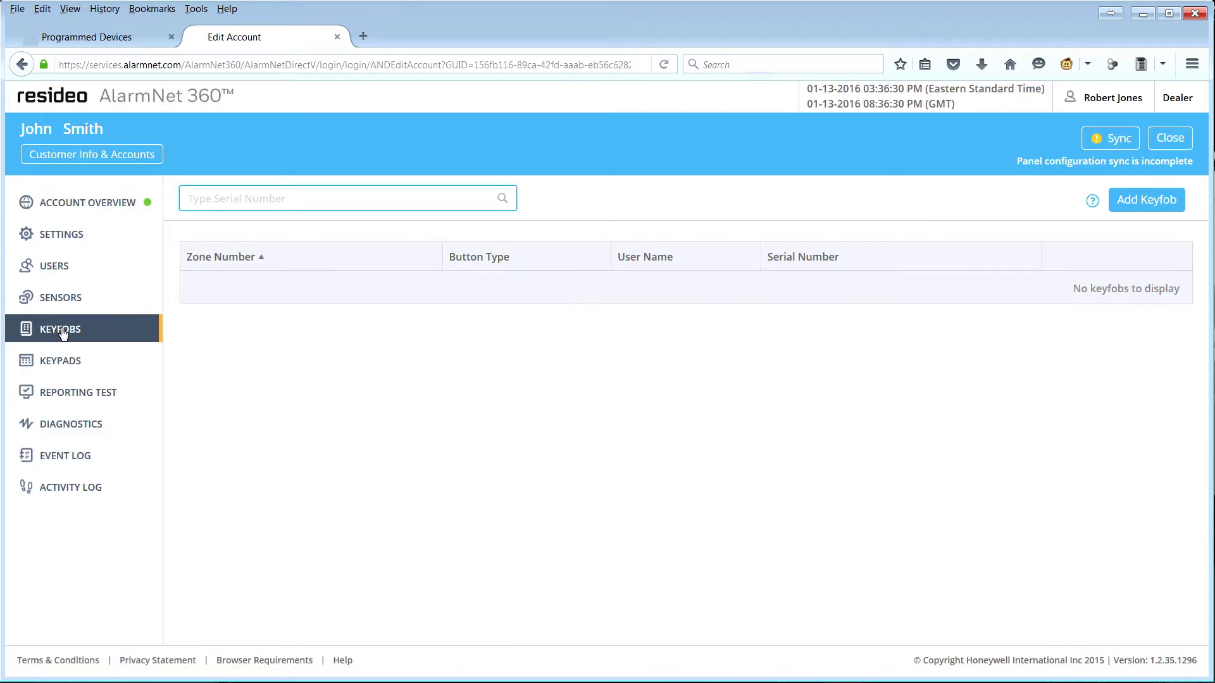
pyautogui.click(1148, 201)
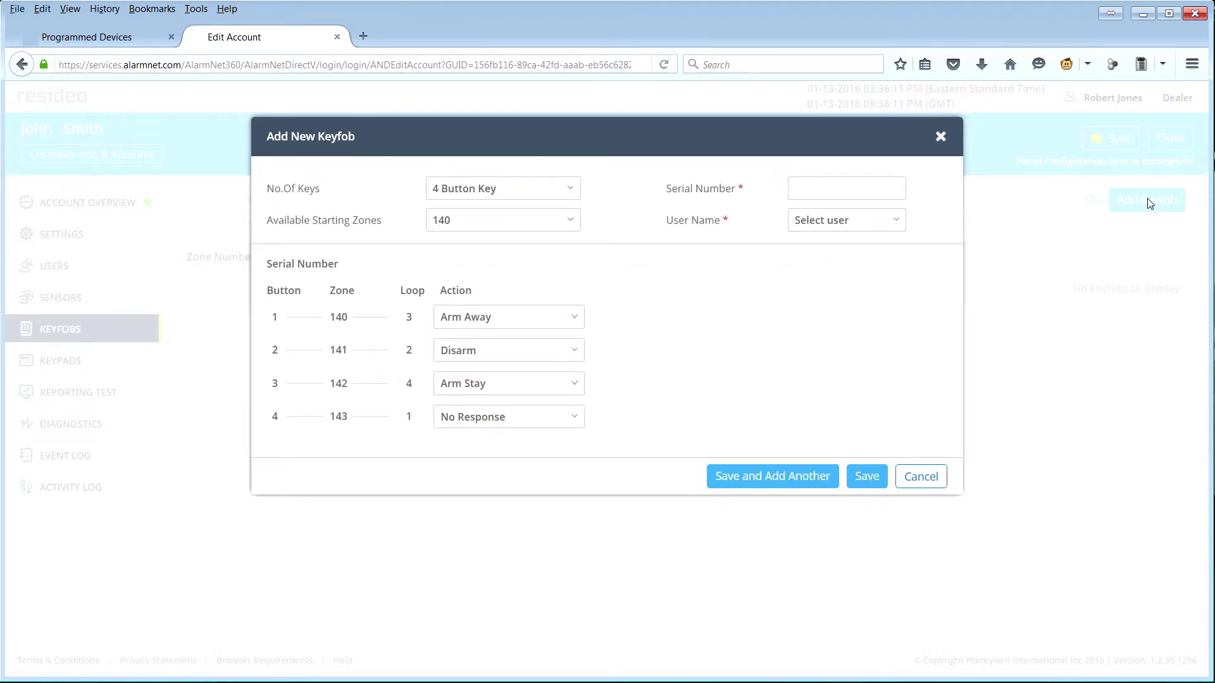
pyautogui.click(572, 192)
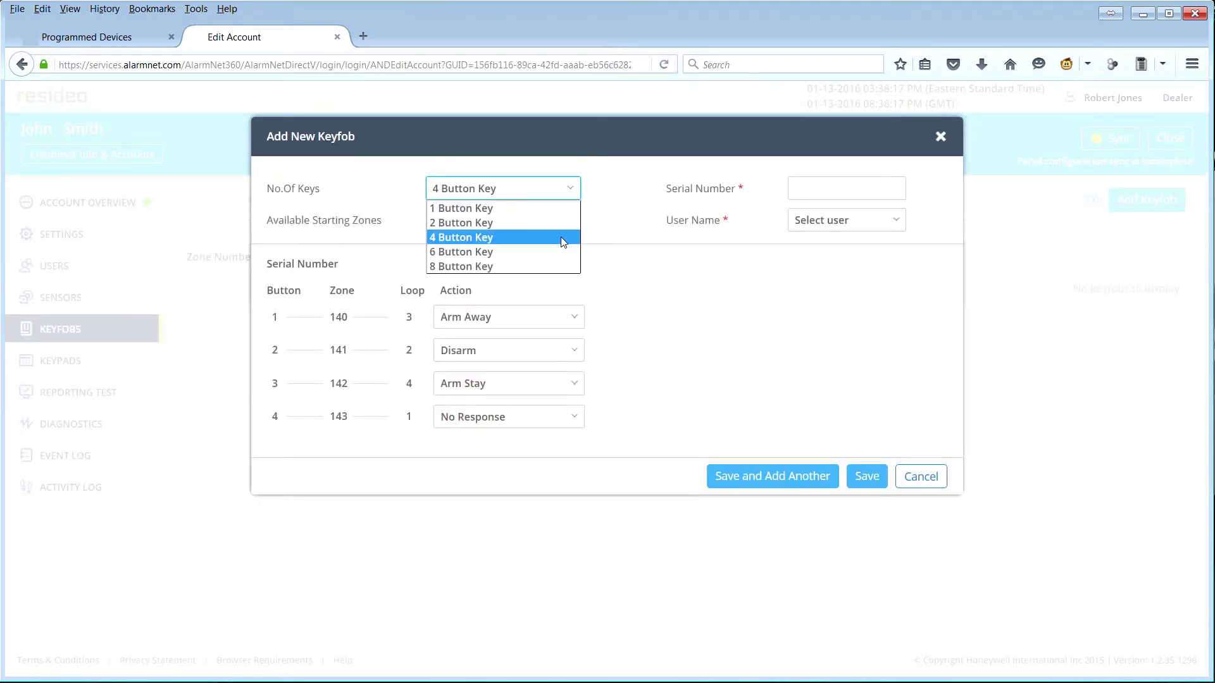
pyautogui.click(561, 236)
pyautogui.click(812, 189)
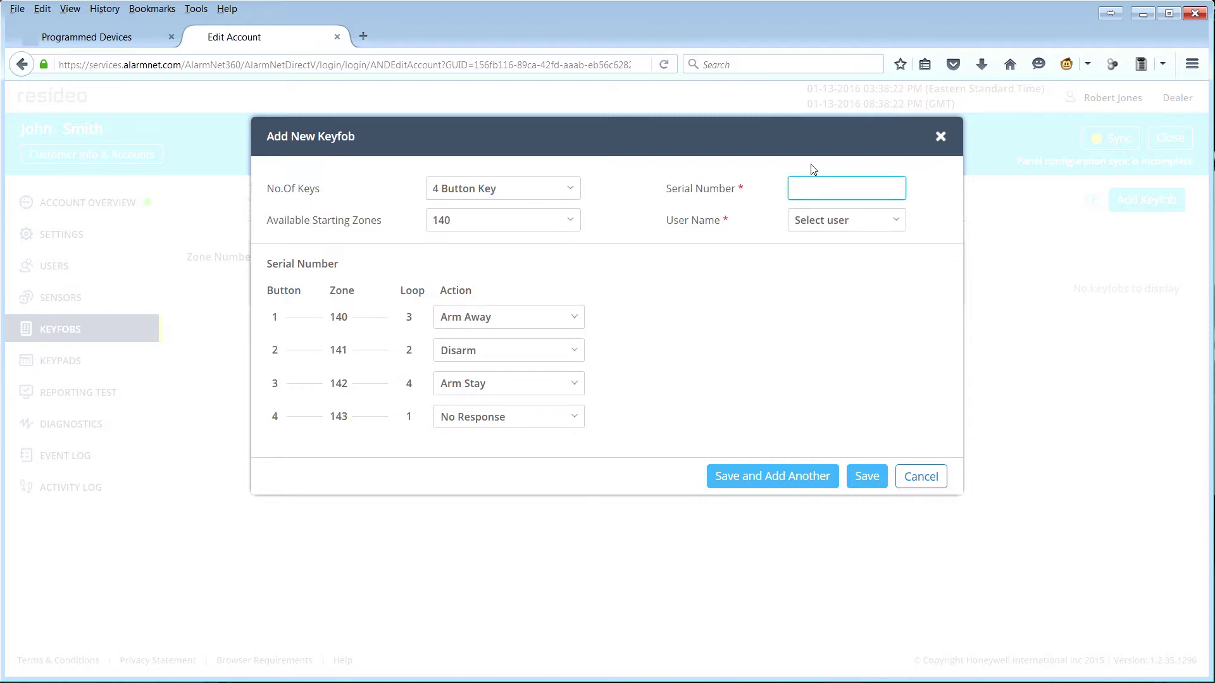
pyautogui.write('0004332')
# Step: Assign the keyfob to user 2-Master, keep button 1 on Arm Away, and save
pyautogui.click(895, 223)
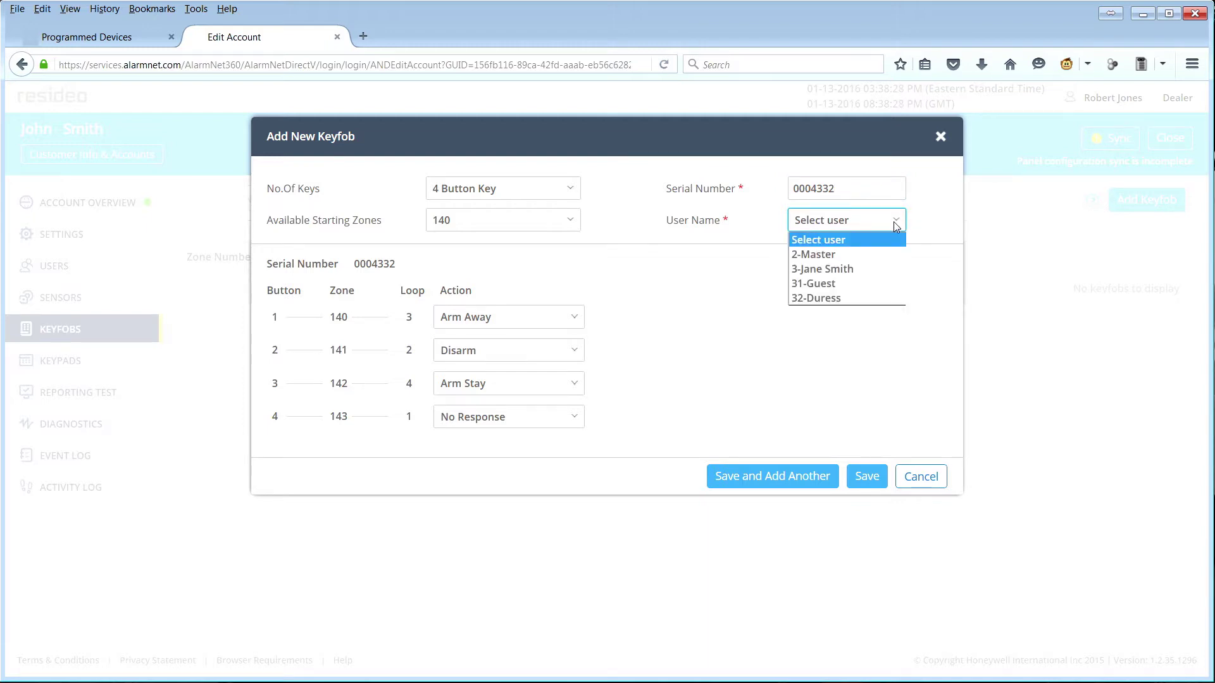
pyautogui.click(873, 259)
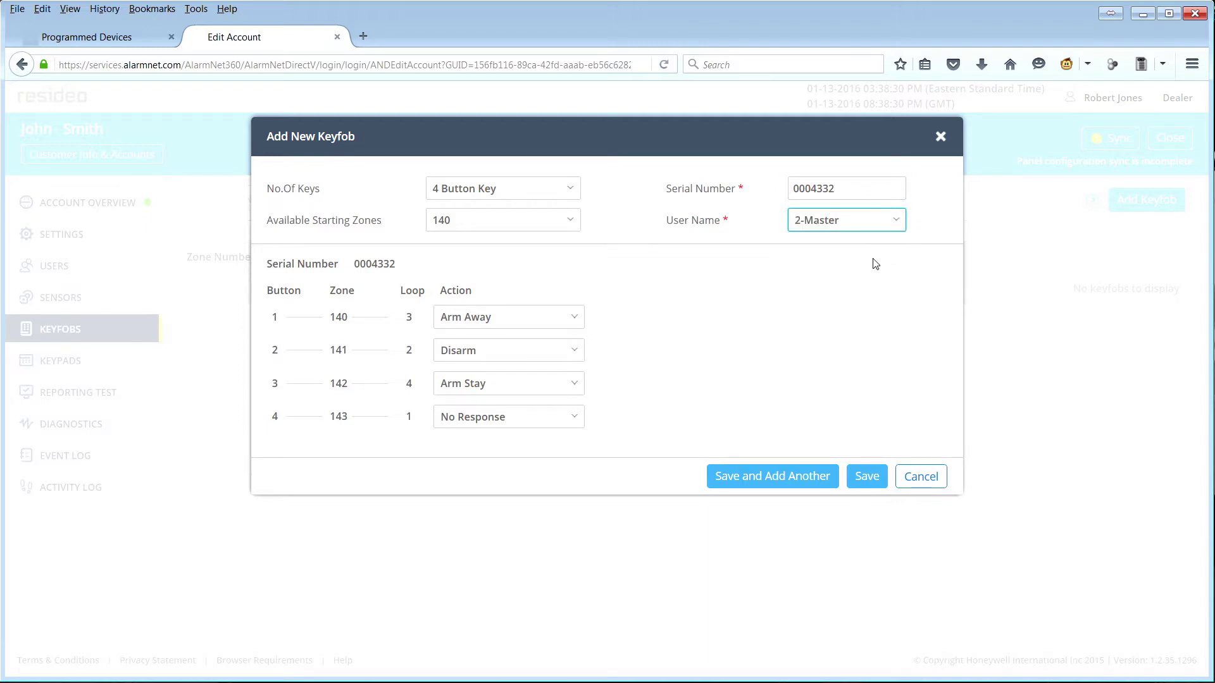
pyautogui.click(573, 324)
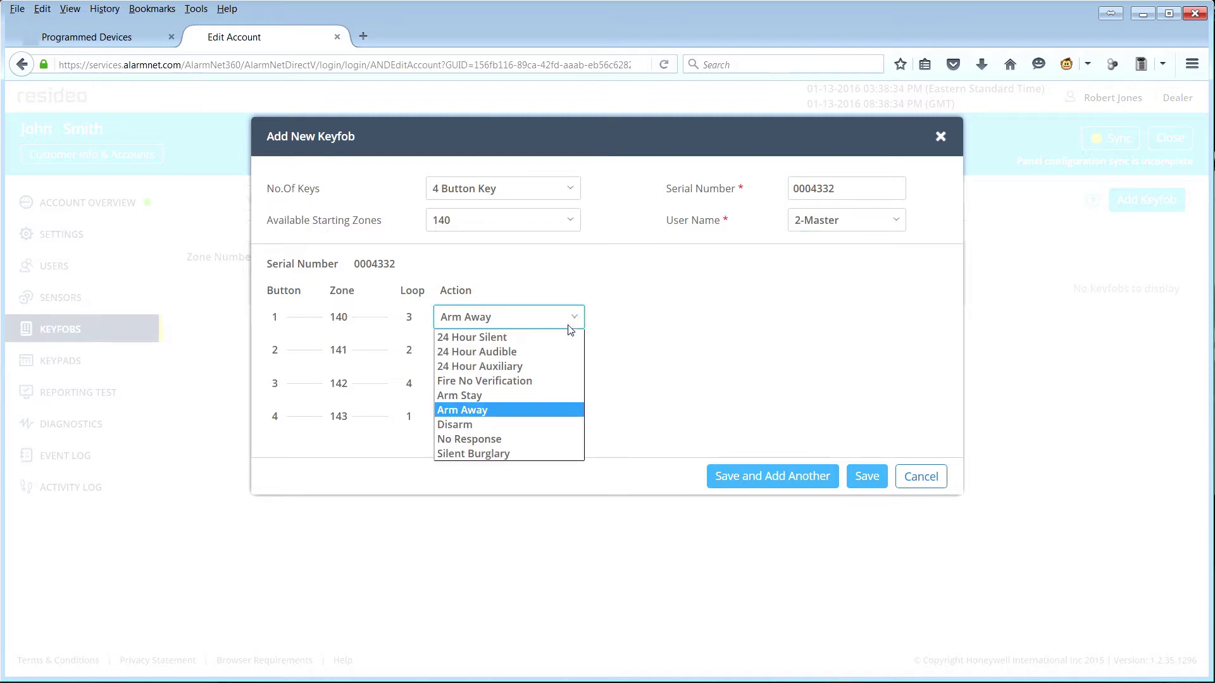
pyautogui.click(543, 414)
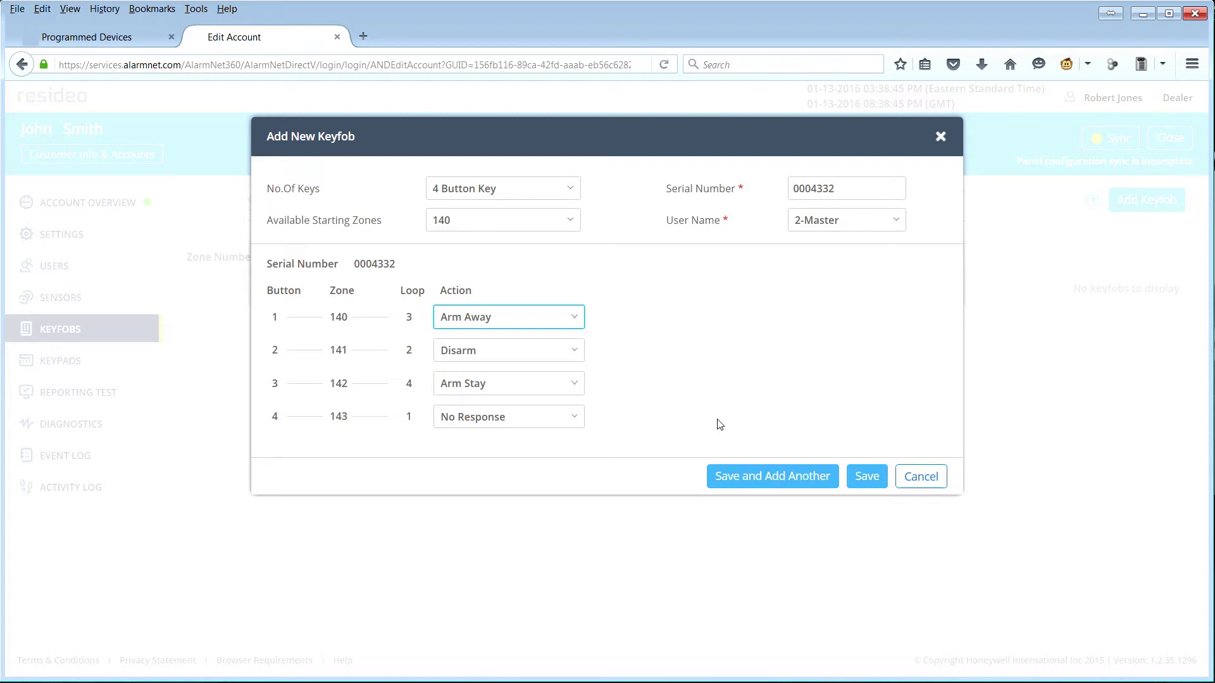
pyautogui.click(868, 477)
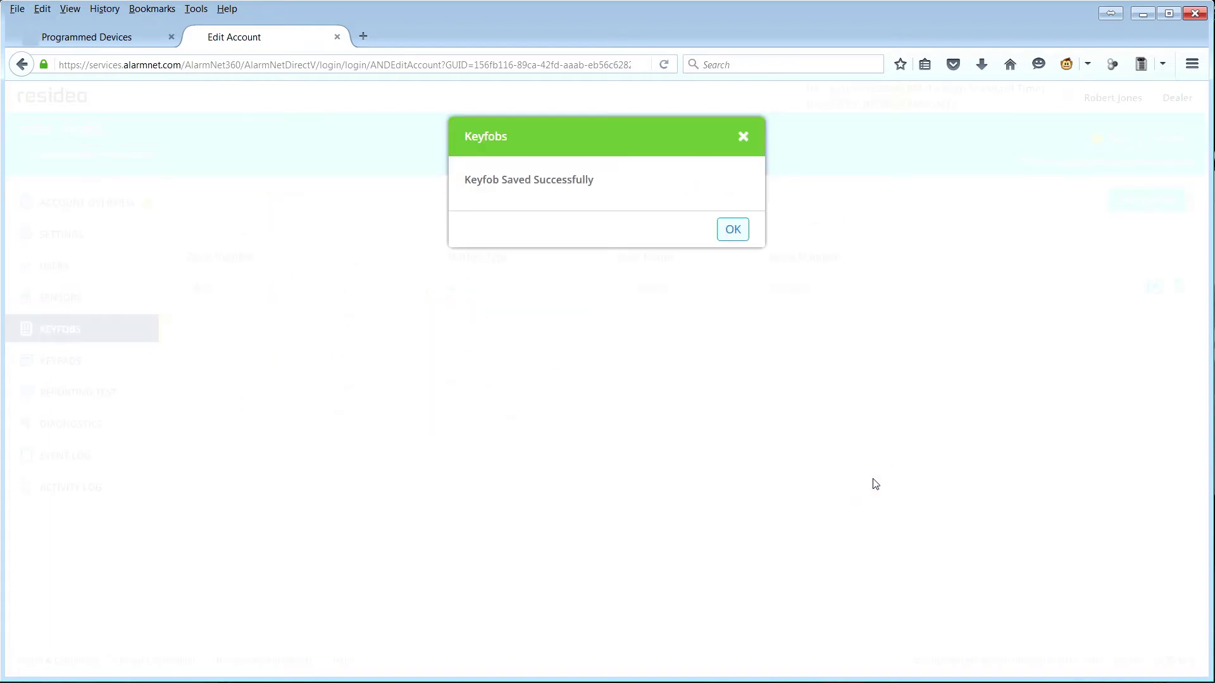
pyautogui.click(731, 229)
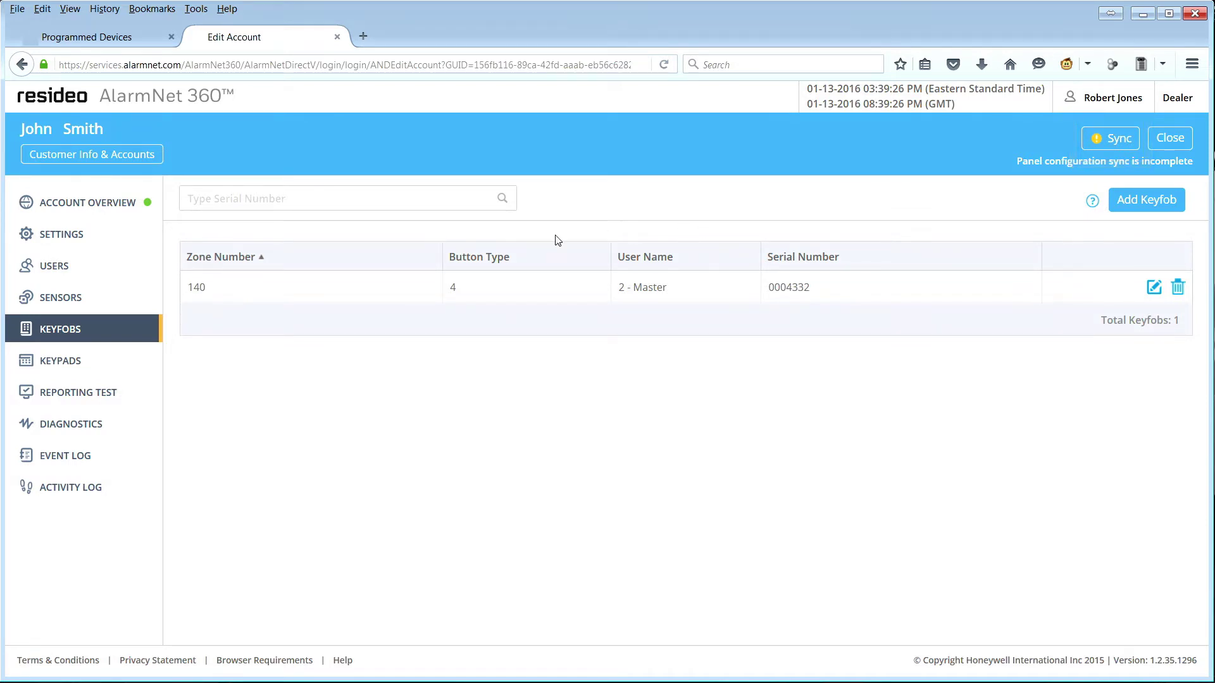
# Step: Open the account's Diagnostics and scroll down to the Alarms history
pyautogui.click(91, 430)
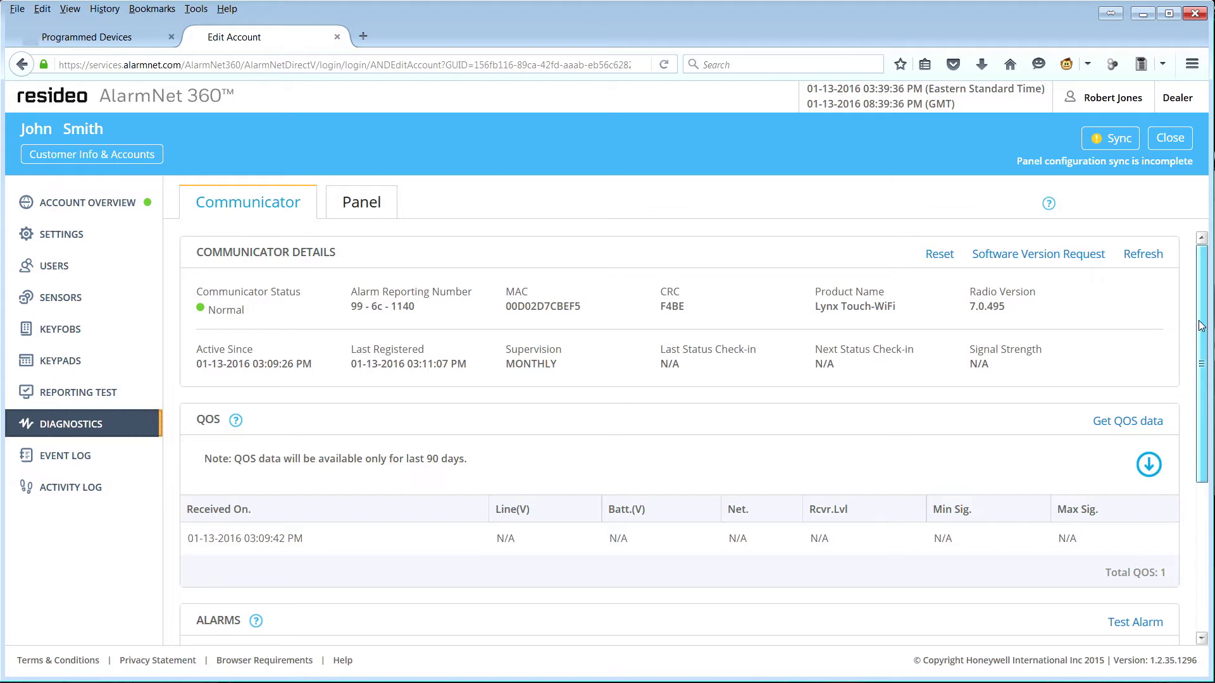
pyautogui.moveTo(1202, 327); pyautogui.dragTo(1209, 476)
# Step: Show the Event Log for 01/12/2016–01/13/2016 with every event category checked
pyautogui.click(79, 462)
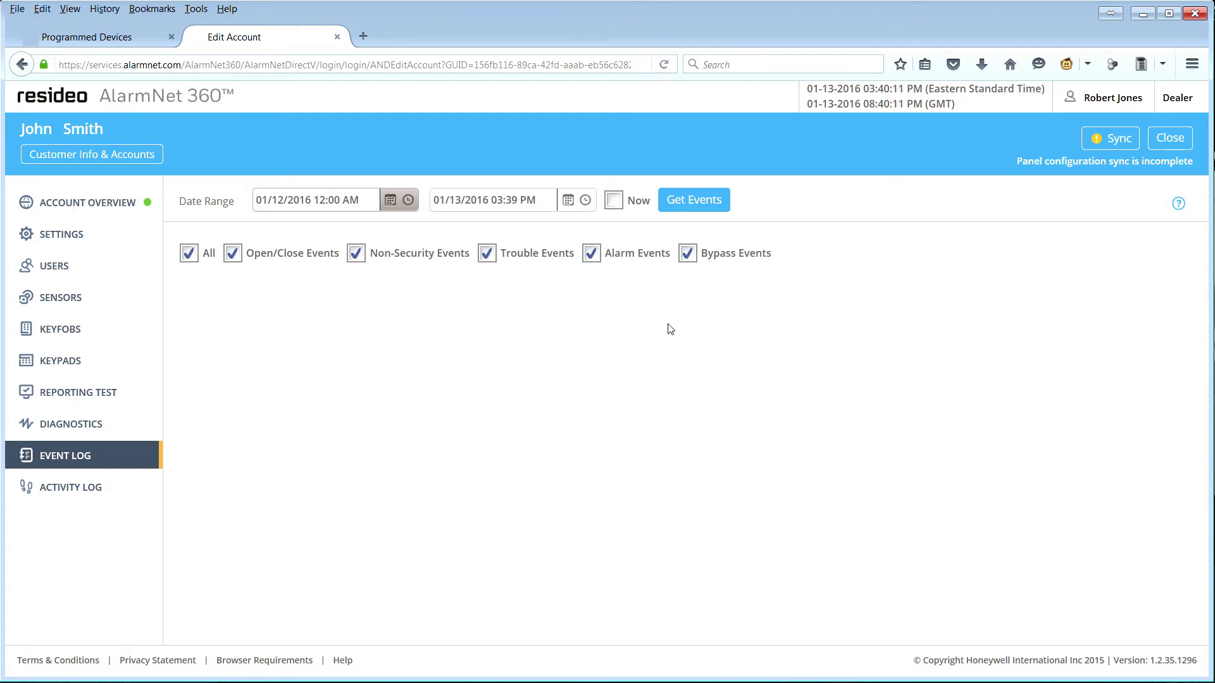
# Step: Load last week's records in the account's Activity Log
pyautogui.click(82, 488)
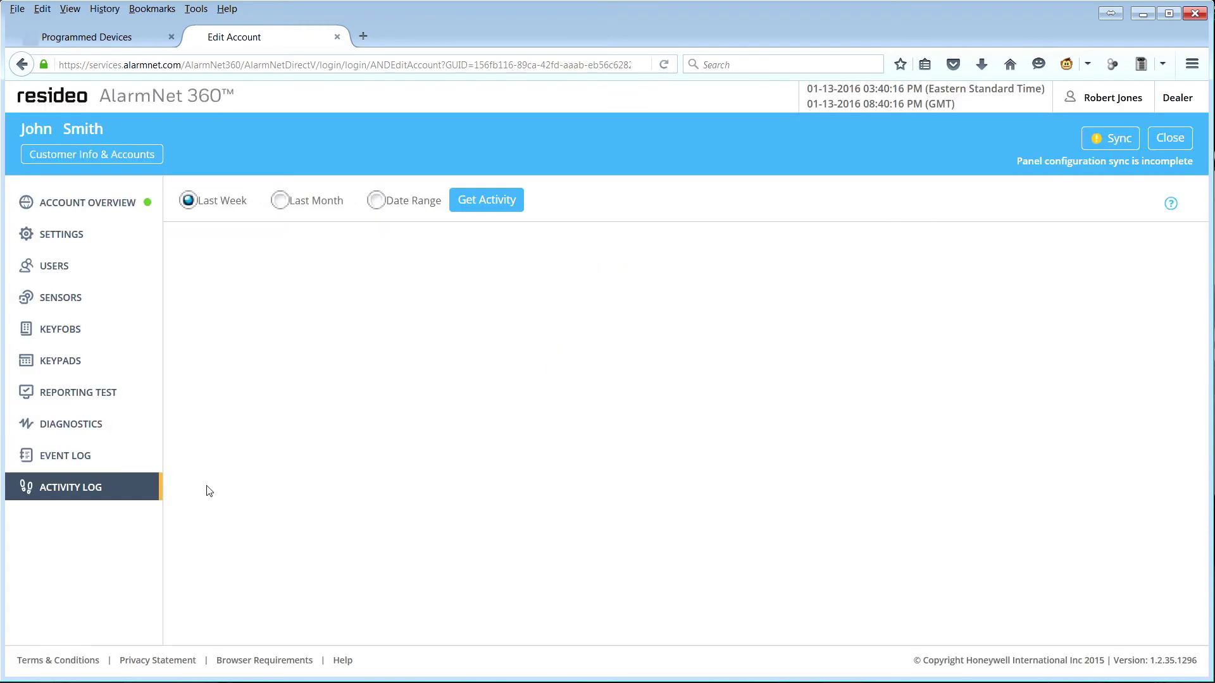
pyautogui.click(483, 201)
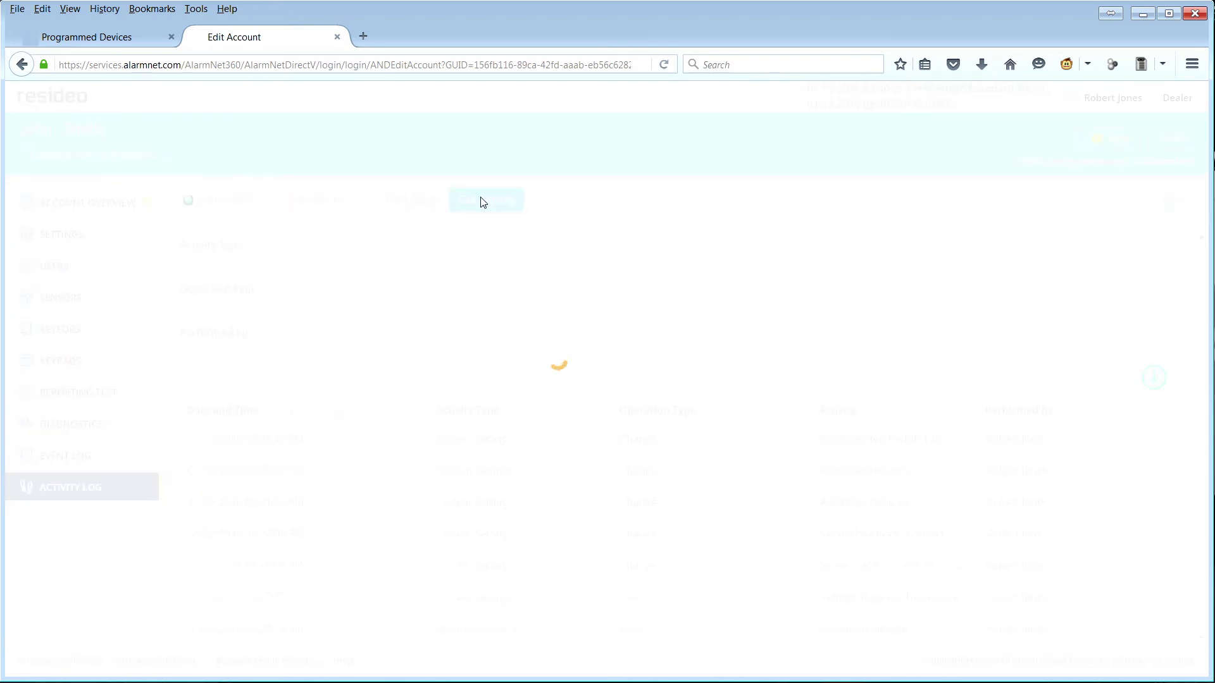